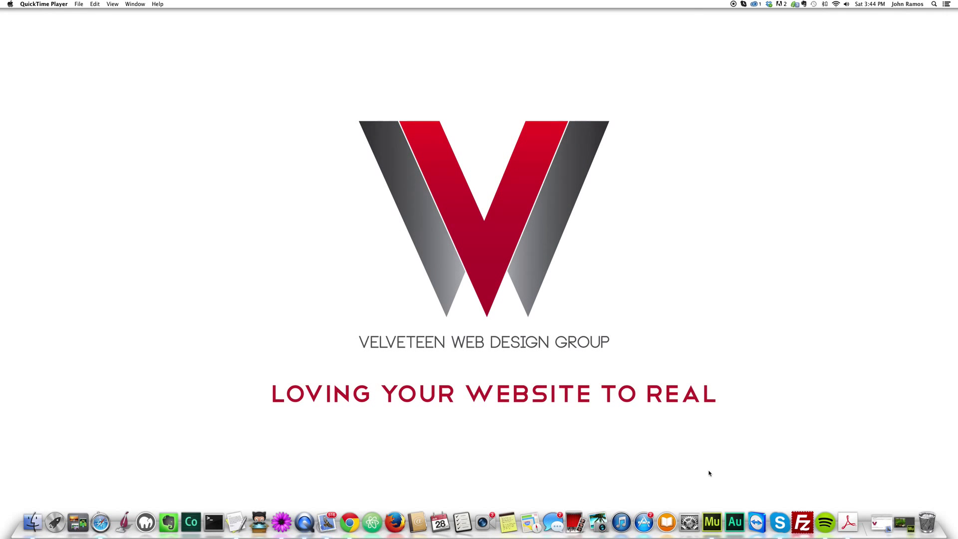
# Bring up the Muse design of the nature page, scrolled up to its Nature header.
pyautogui.click(712, 514)
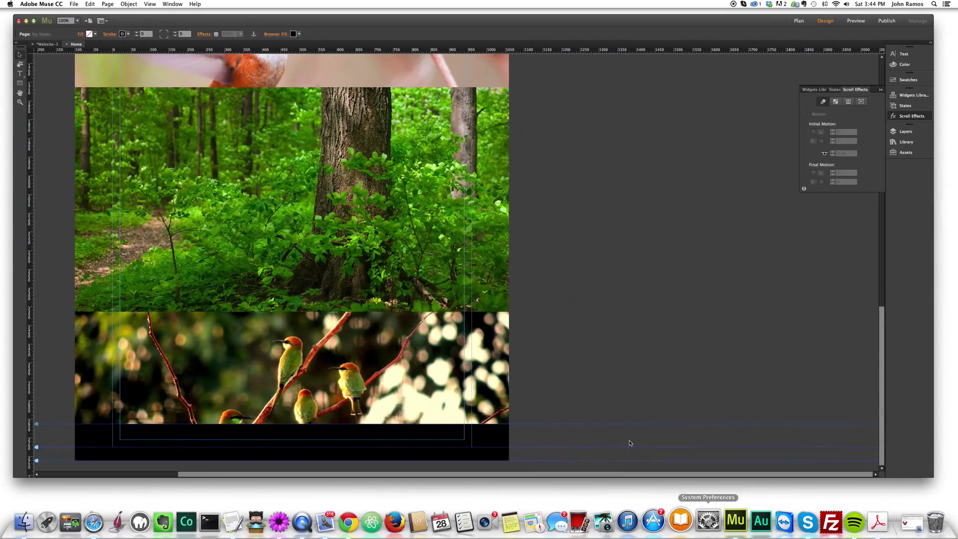
pyautogui.scroll(5, 556, 341)
pyautogui.scroll(10, 555, 339)
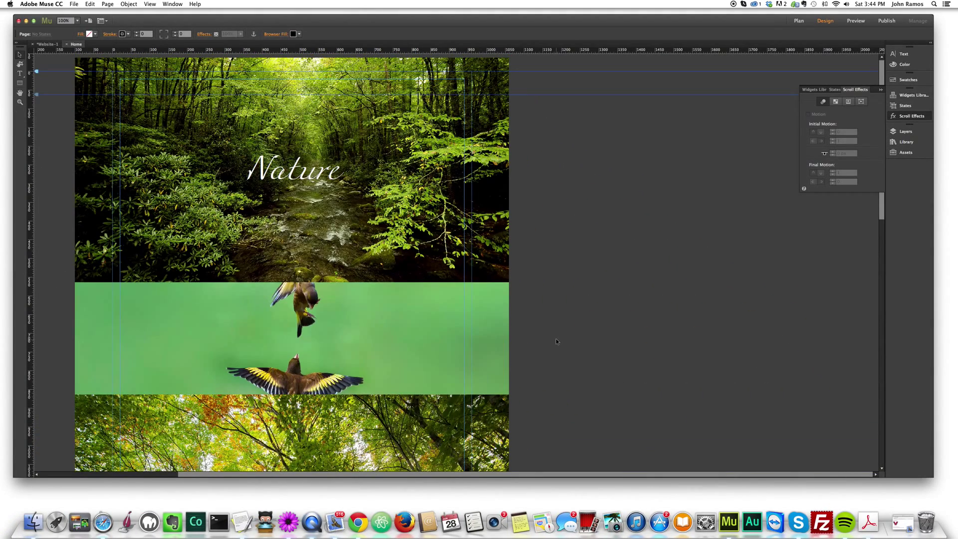
# Preview the page in Safari, widen the window, and scroll through the parallax bird panels to the black bottom.
pyautogui.press('super+alt+e')
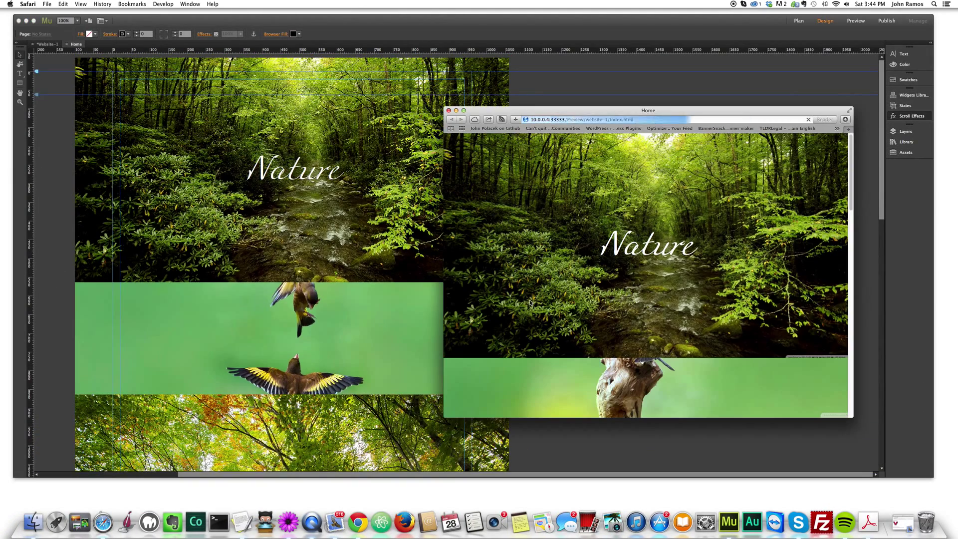
pyautogui.moveTo(612, 111); pyautogui.dragTo(490, 95)
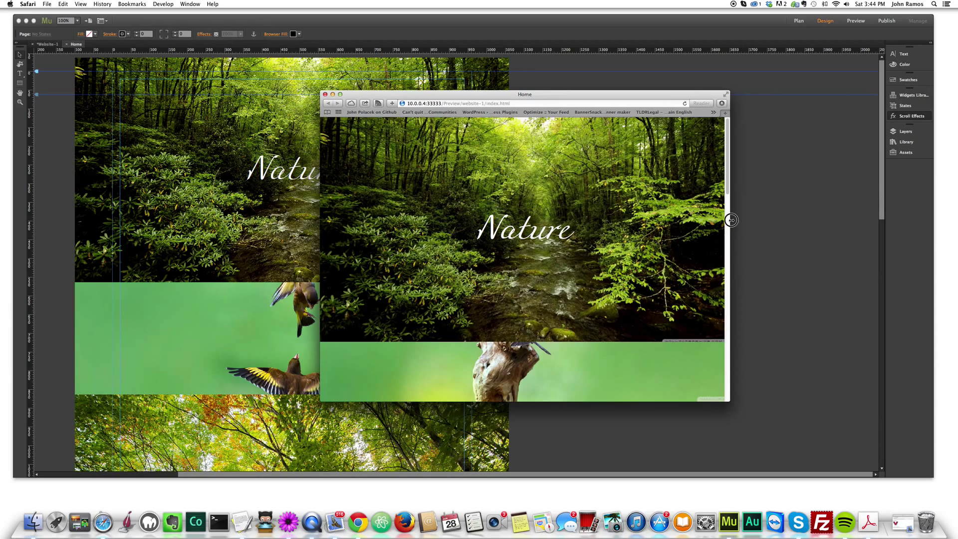
pyautogui.moveTo(730, 220); pyautogui.dragTo(809, 220)
pyautogui.scroll(-2, 684, 255)
pyautogui.scroll(-10, 684, 255)
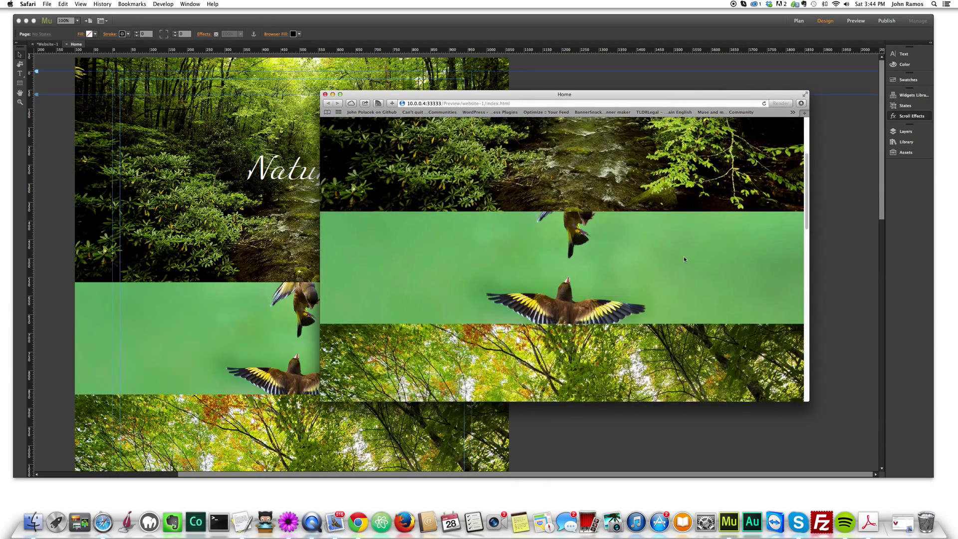
pyautogui.scroll(5, 684, 256)
pyautogui.scroll(-3, 684, 256)
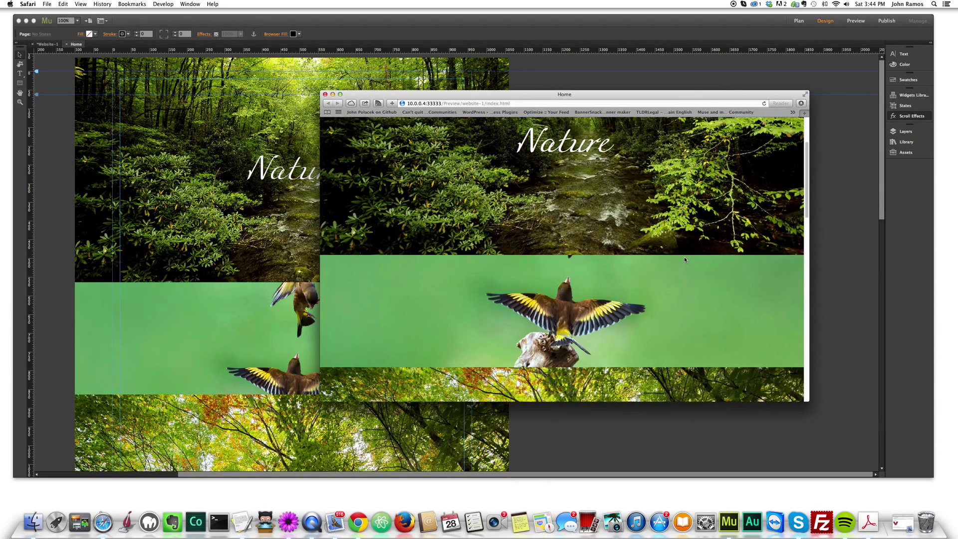
pyautogui.scroll(-3, 684, 259)
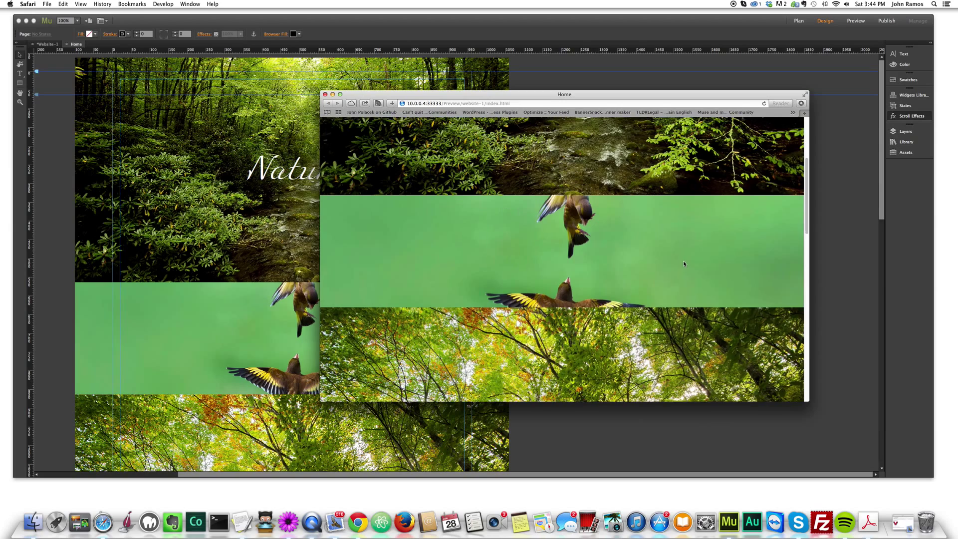
pyautogui.scroll(2, 683, 262)
pyautogui.scroll(-5, 684, 262)
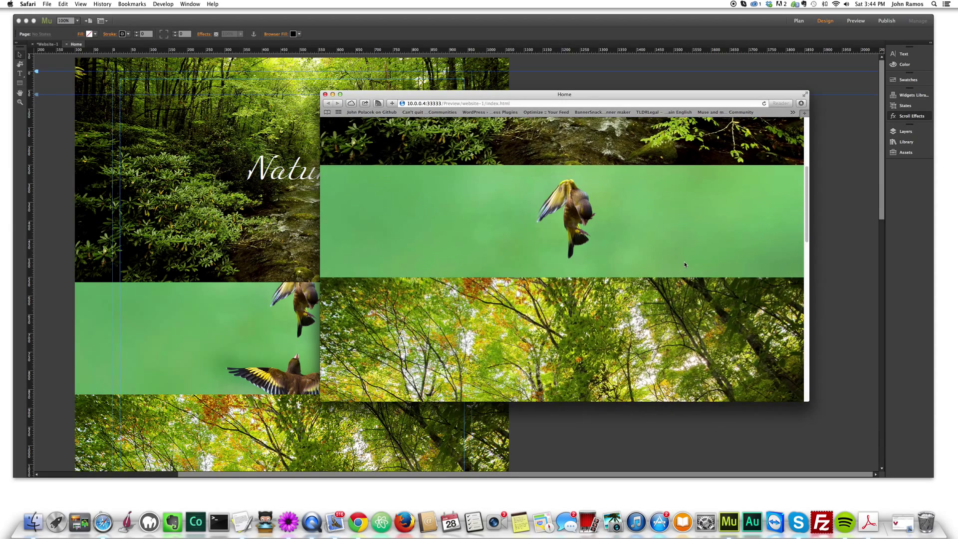
pyautogui.scroll(6, 685, 265)
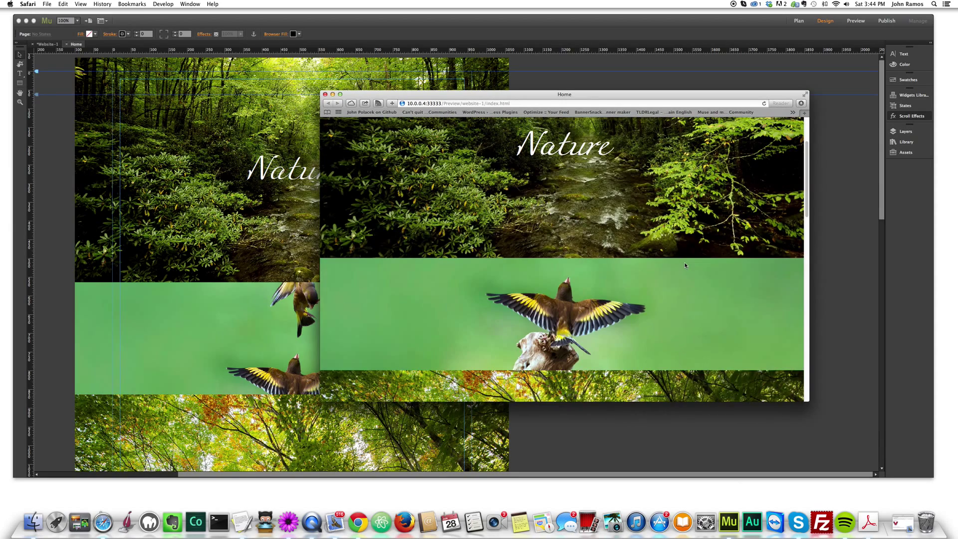
pyautogui.scroll(-5, 685, 265)
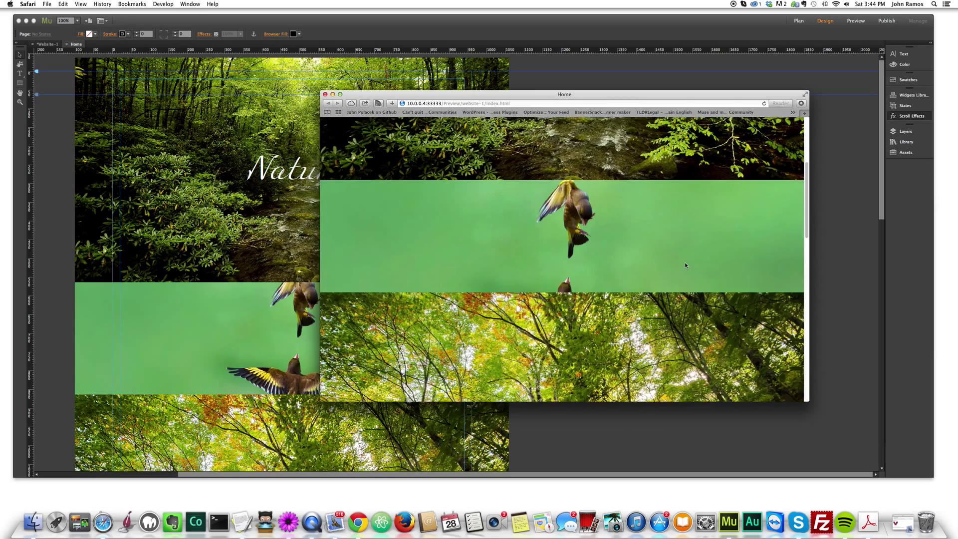
pyautogui.scroll(-5, 686, 265)
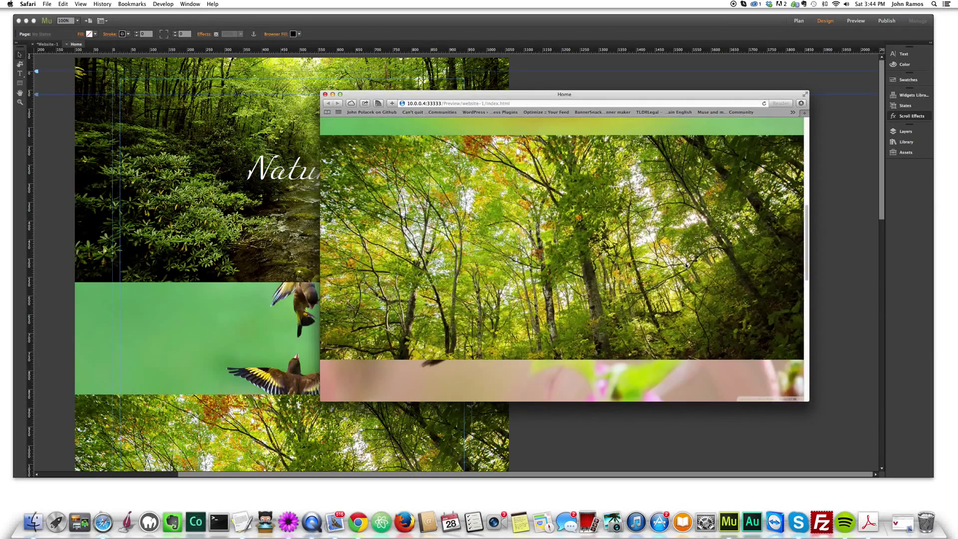
pyautogui.scroll(-5, 684, 264)
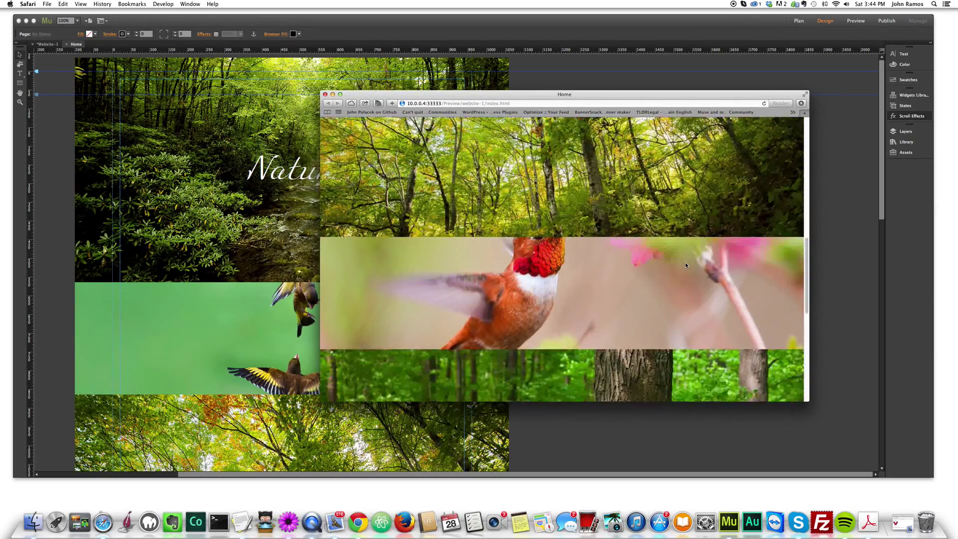
pyautogui.scroll(-5, 686, 265)
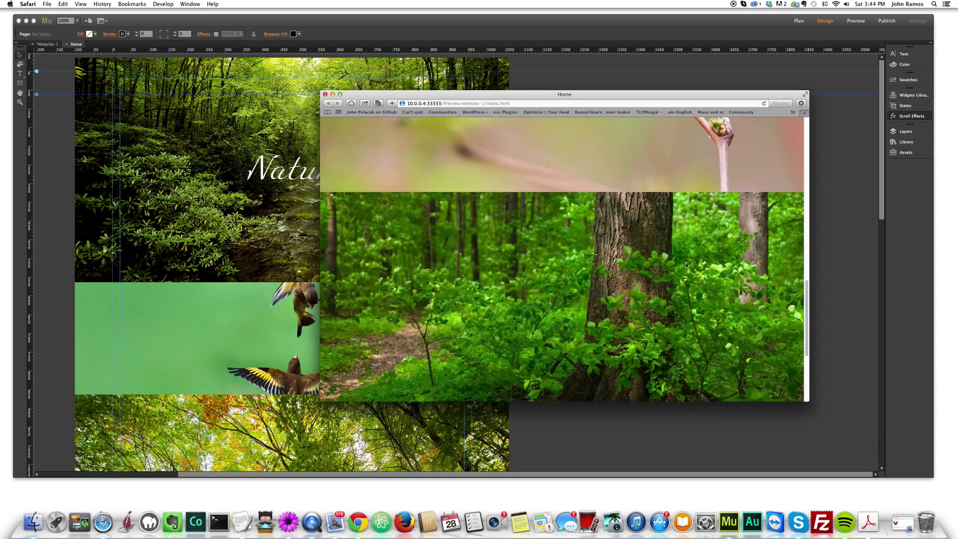
pyautogui.scroll(-3, 686, 265)
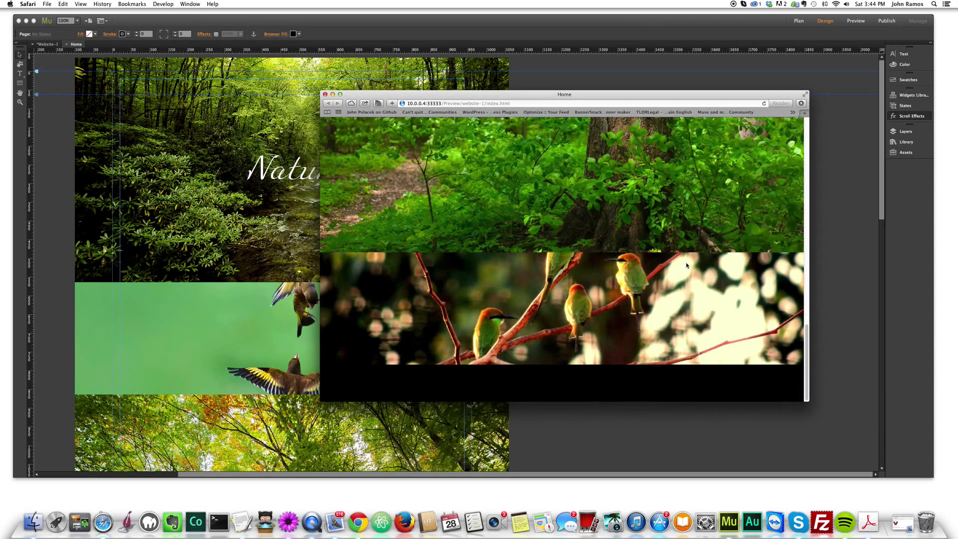
pyautogui.scroll(5, 686, 266)
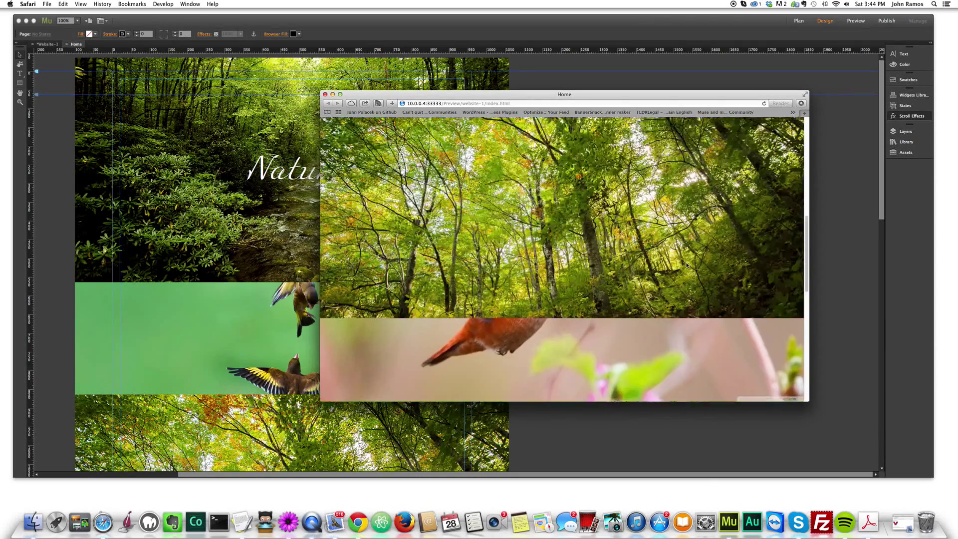
pyautogui.scroll(6, 687, 266)
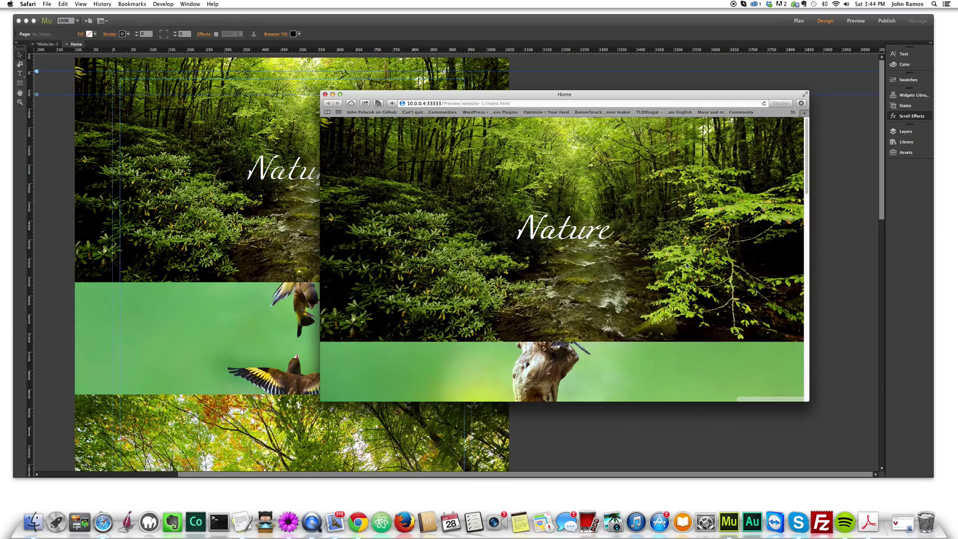
pyautogui.scroll(-5, 701, 257)
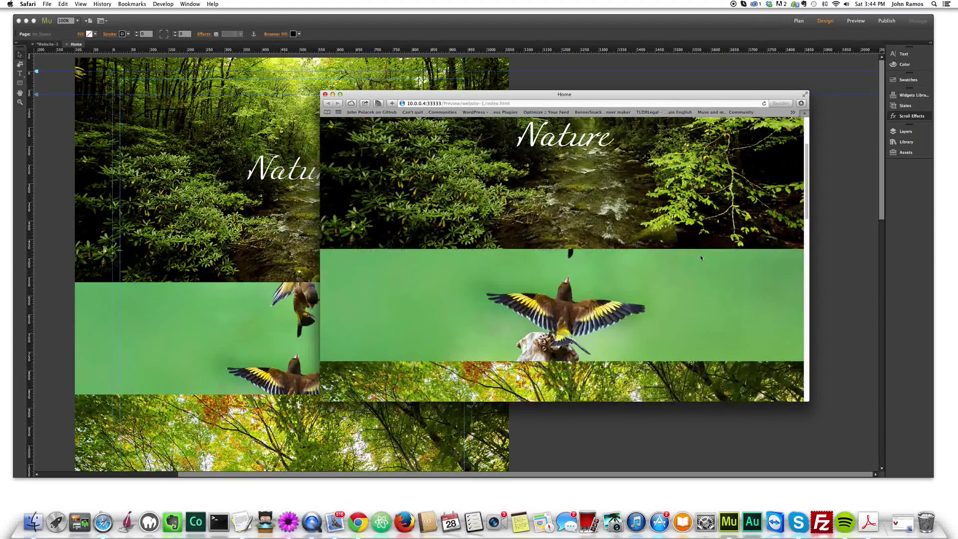
pyautogui.scroll(-10, 702, 256)
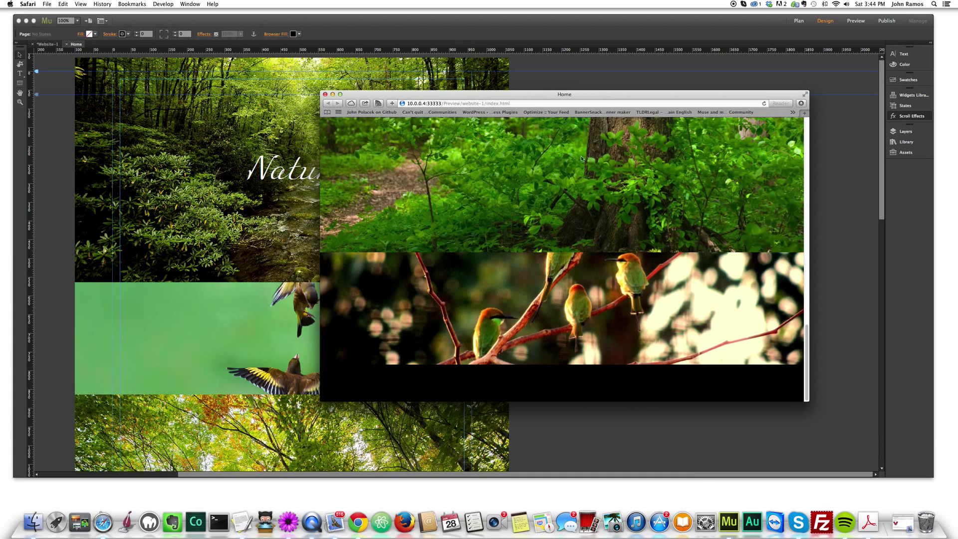
pyautogui.moveTo(502, 97); pyautogui.dragTo(543, 104)
# Create a new site with the default 960 page width and open its blank Home page.
pyautogui.click(482, 24)
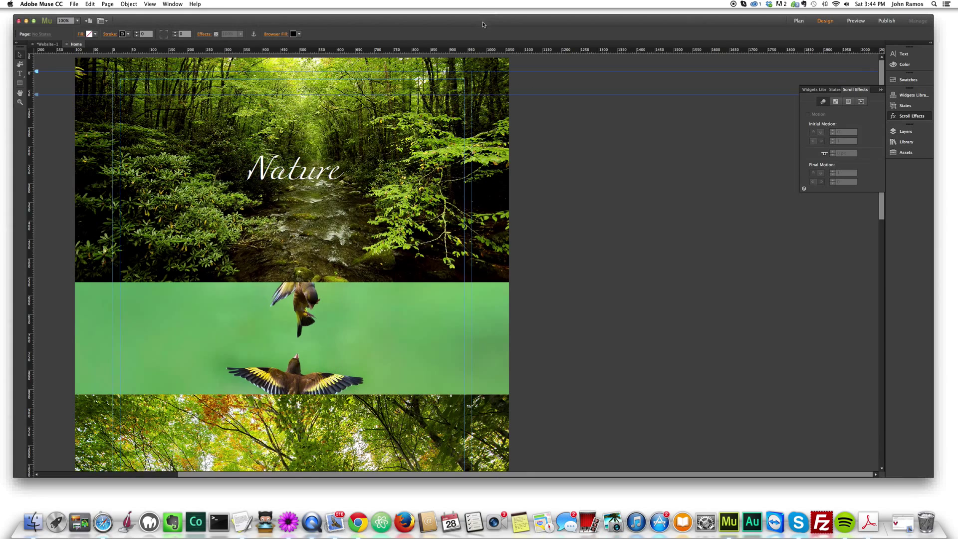
pyautogui.click(74, 4)
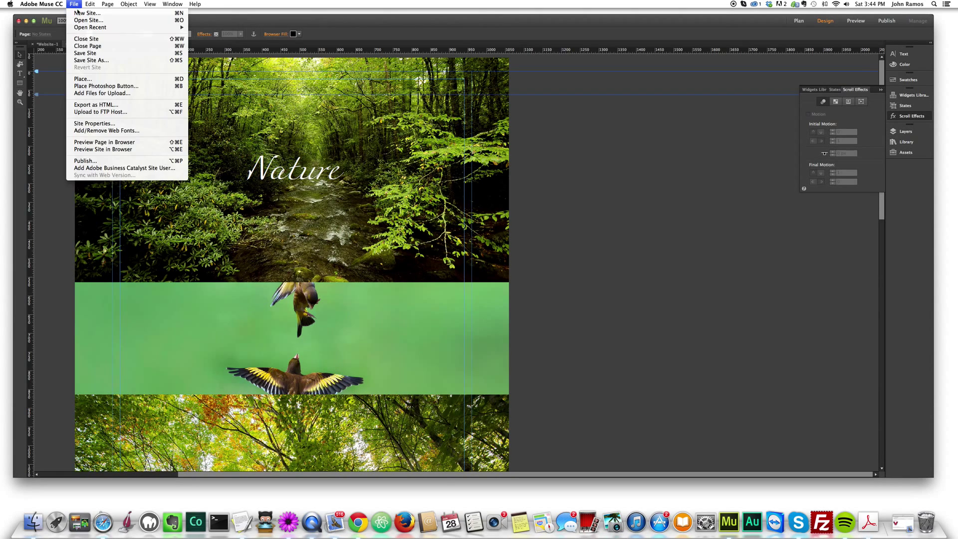
pyautogui.click(83, 13)
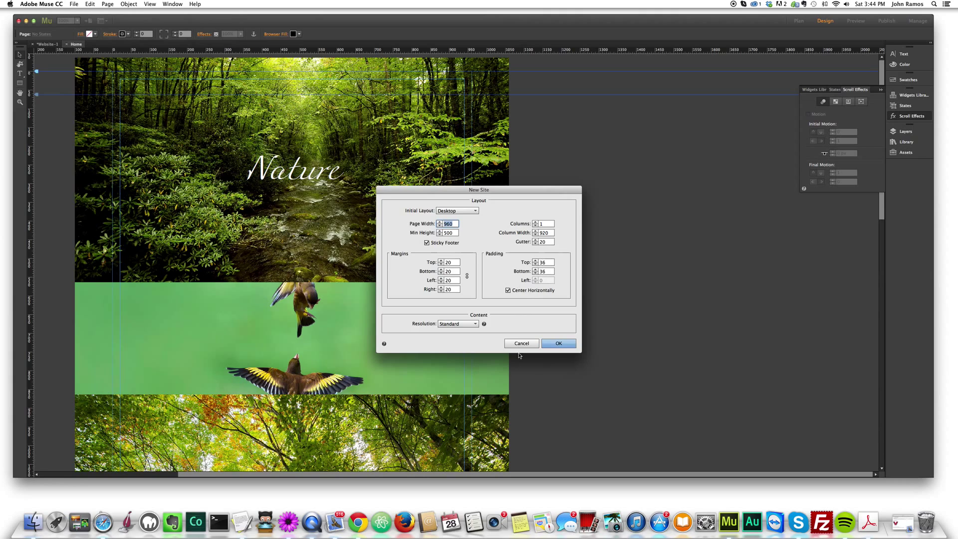
pyautogui.click(558, 343)
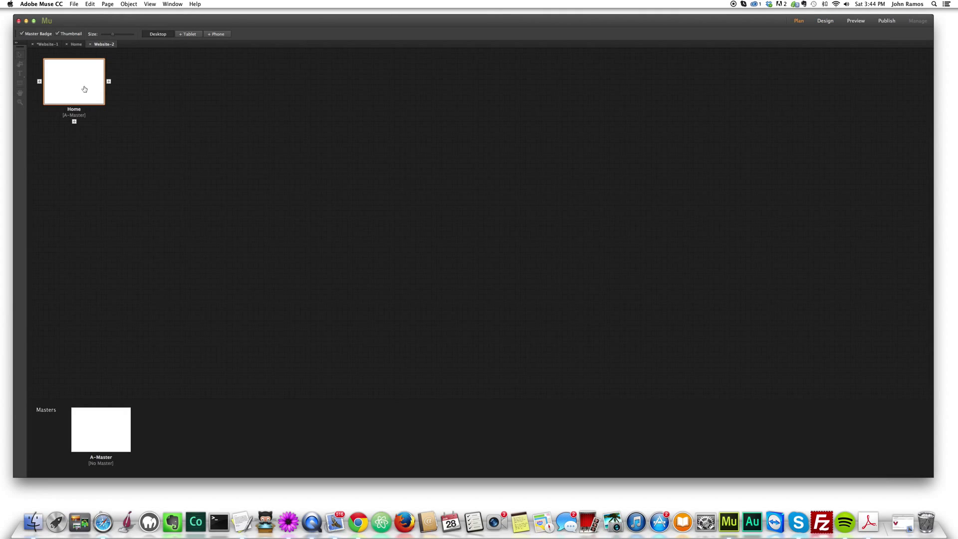
pyautogui.doubleClick(84, 90)
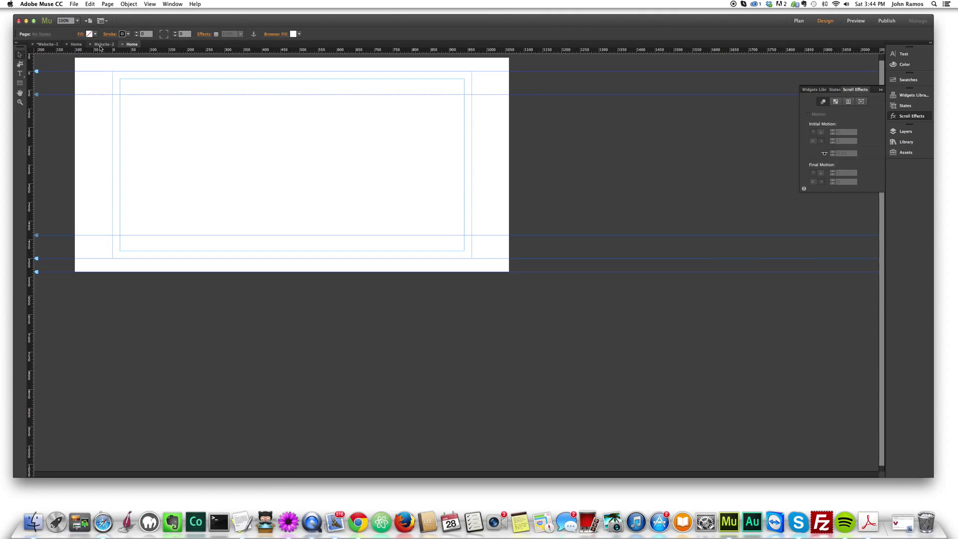
# Draw a 1160 × 599 px rectangle from the page's top-left corner.
pyautogui.click(20, 82)
pyautogui.moveTo(75, 58)
pyautogui.mouseDown()
pyautogui.moveTo(122, 106)
pyautogui.moveTo(285, 220)
pyautogui.moveTo(387, 250)
pyautogui.moveTo(466, 259)
pyautogui.moveTo(498, 241)
pyautogui.moveTo(509, 282)
pyautogui.mouseUp()
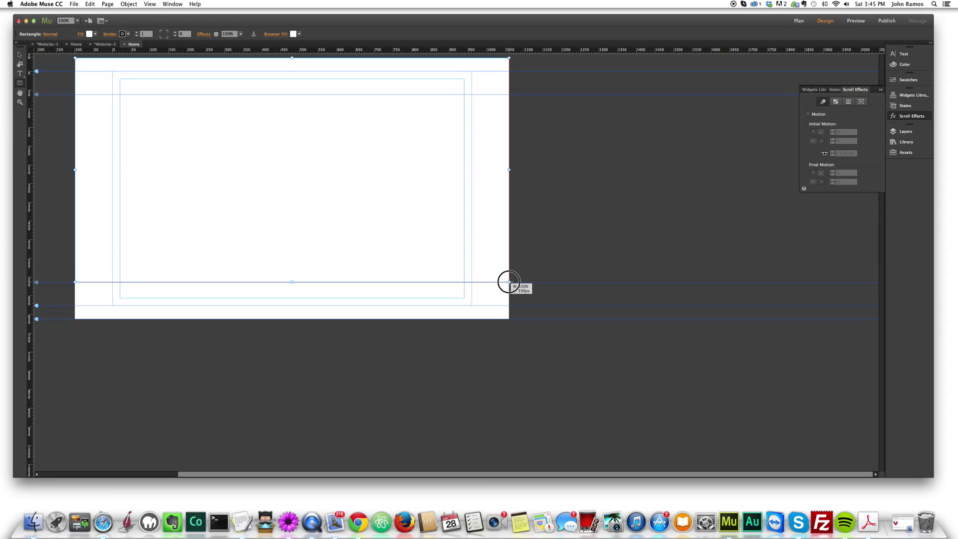
pyautogui.moveTo(508, 282); pyautogui.dragTo(509, 282)
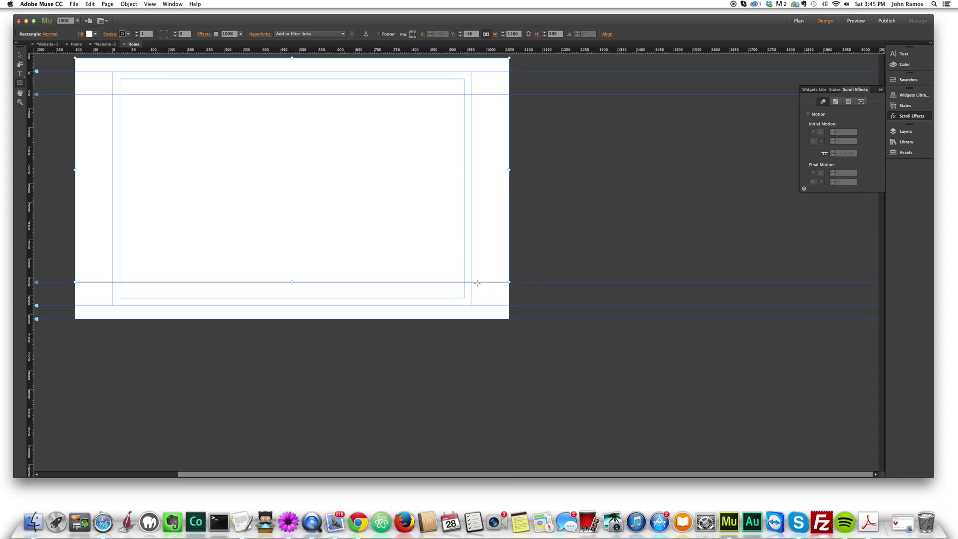
pyautogui.click(509, 282)
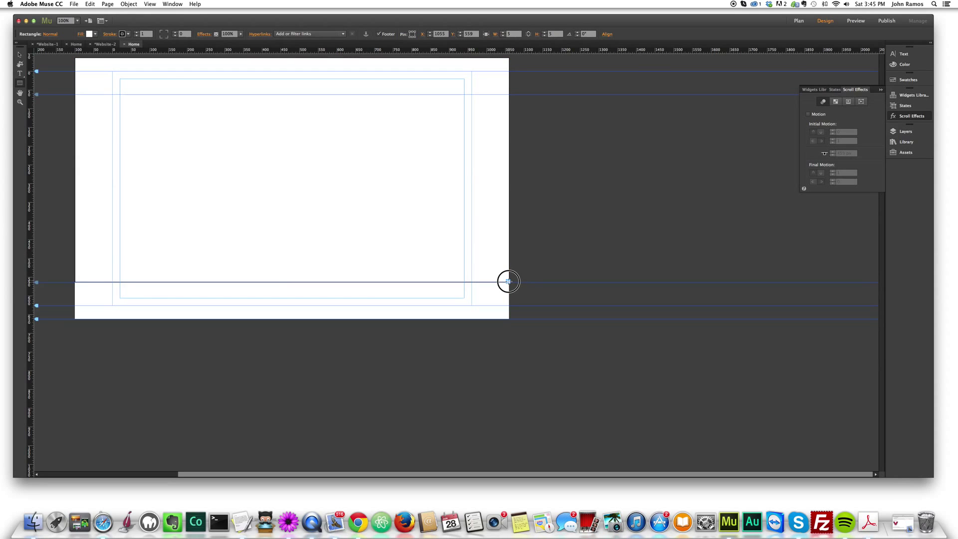
pyautogui.press('super+z')
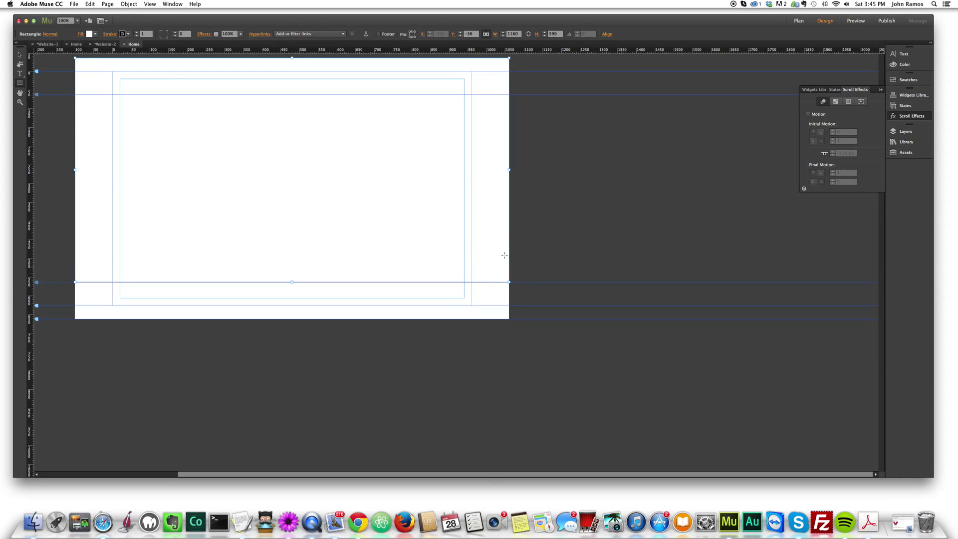
pyautogui.press('v')
pyautogui.moveTo(509, 169); pyautogui.dragTo(509, 170)
pyautogui.click(46, 120)
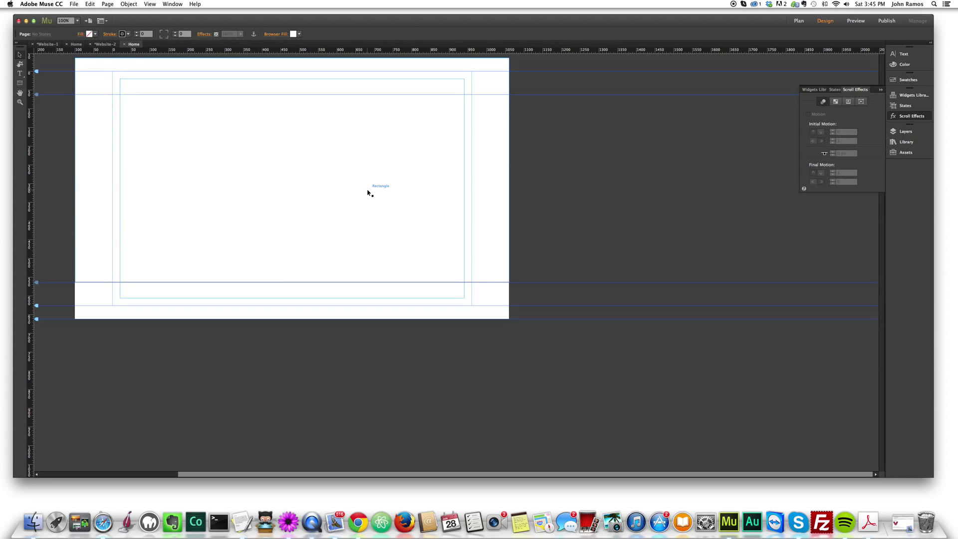
# Set the full-width top rectangle's fill to None.
pyautogui.click(205, 188)
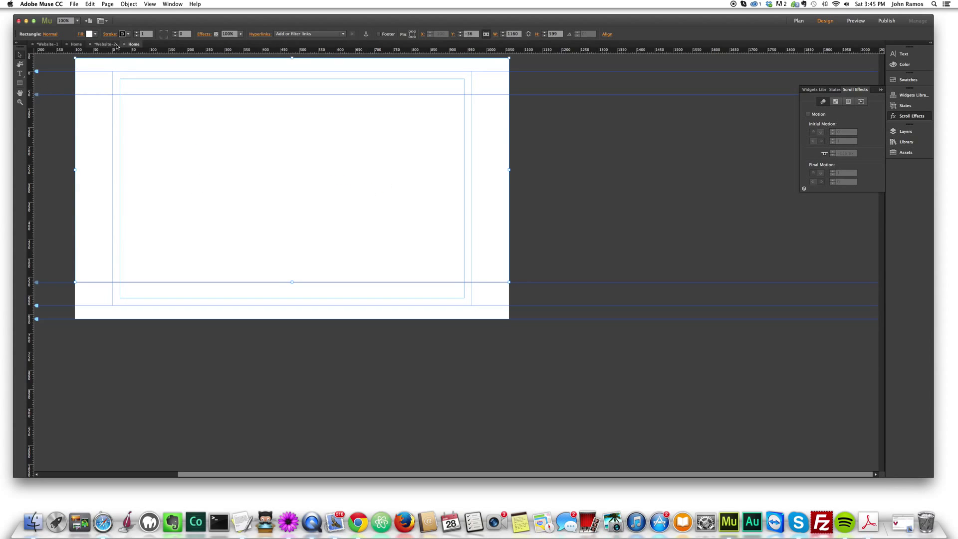
pyautogui.click(128, 33)
pyautogui.click(96, 36)
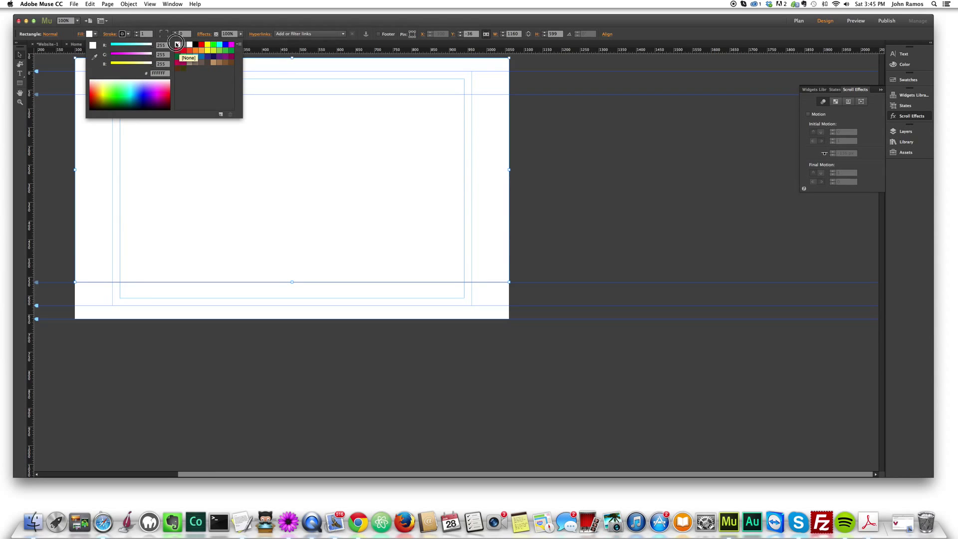
pyautogui.click(177, 44)
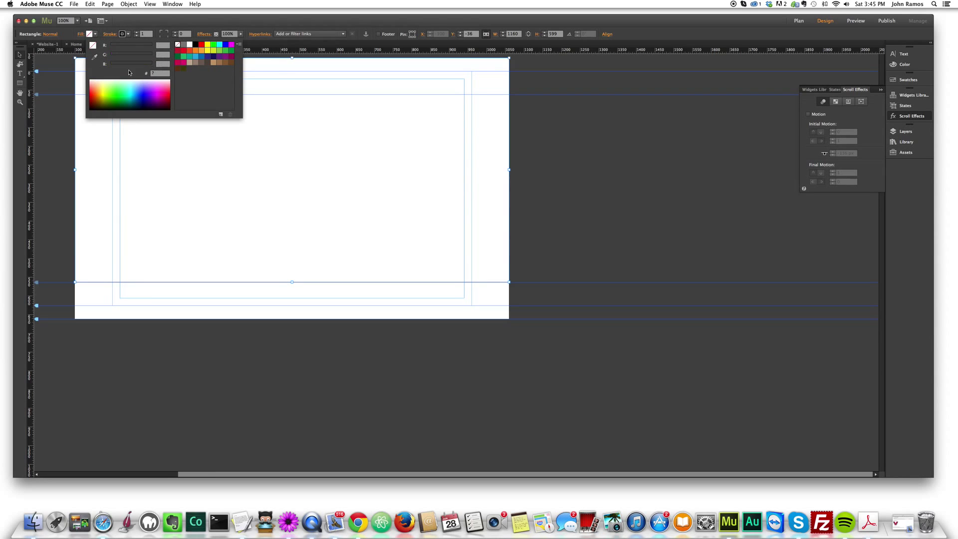
# Fill the top rectangle with the second forest photo, set to Scale To Fill.
pyautogui.click(81, 34)
pyautogui.click(118, 99)
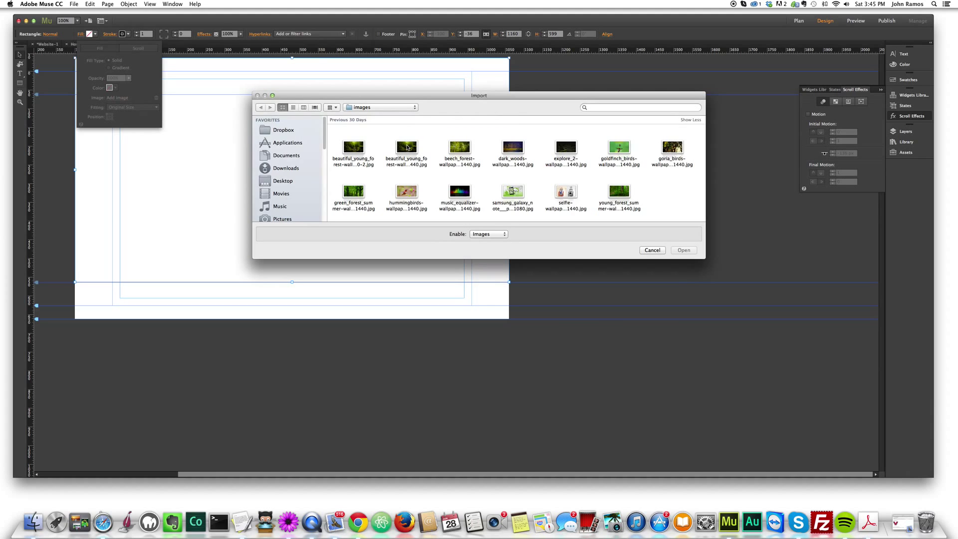
pyautogui.doubleClick(407, 147)
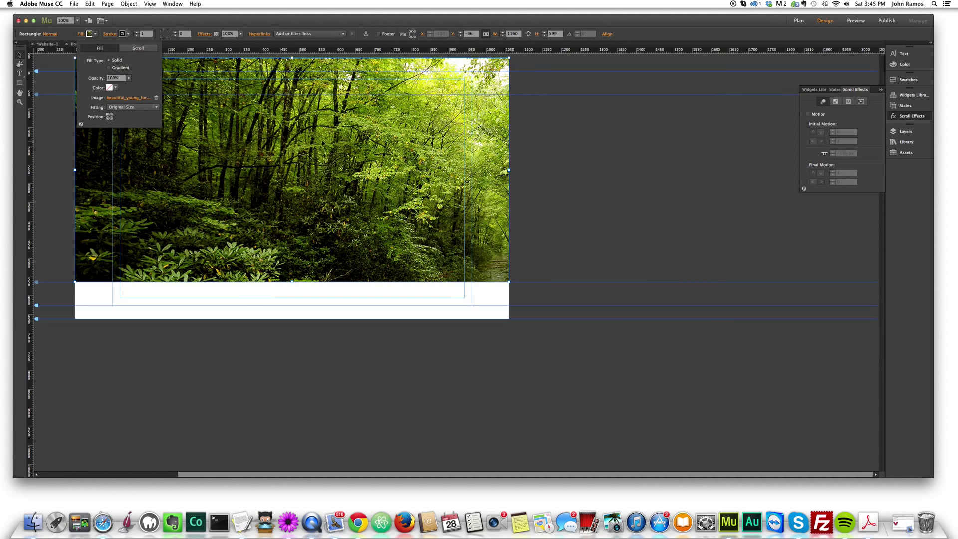
pyautogui.click(132, 108)
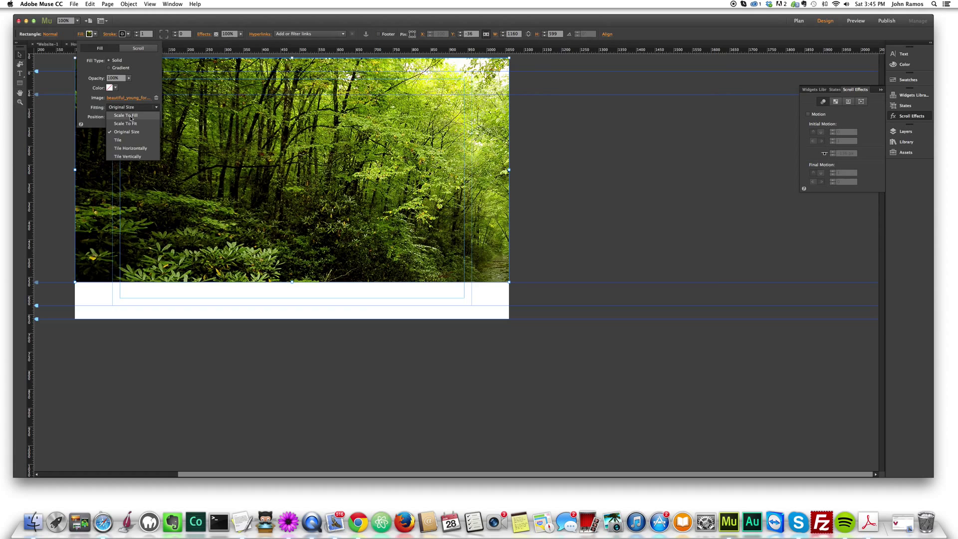
pyautogui.click(131, 118)
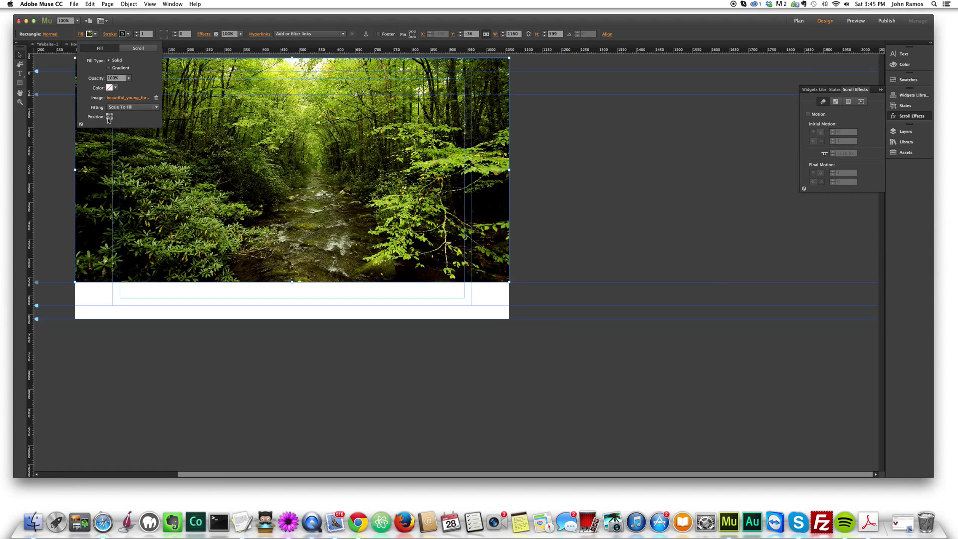
# Anchor the forest image lower so the stream is framed, then deselect.
pyautogui.click(109, 119)
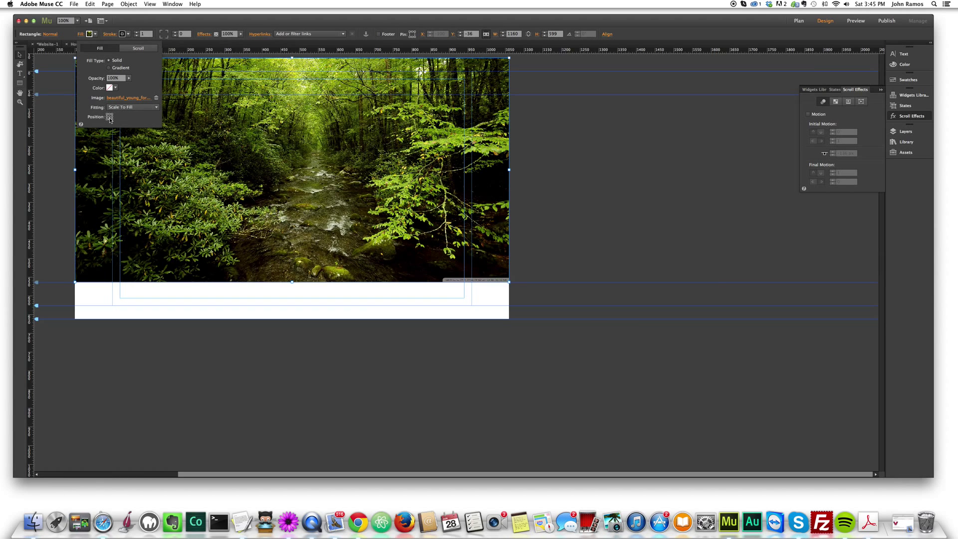
pyautogui.click(111, 118)
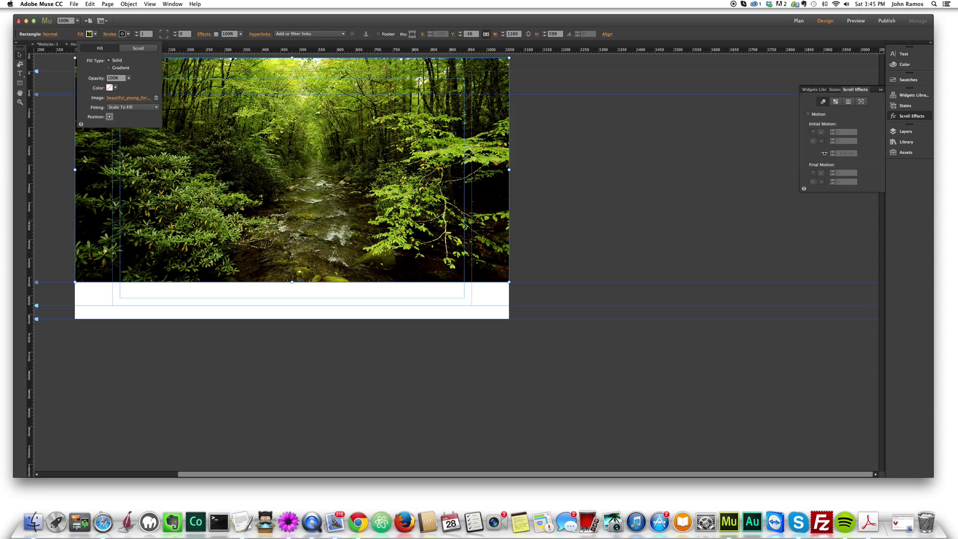
pyautogui.click(110, 119)
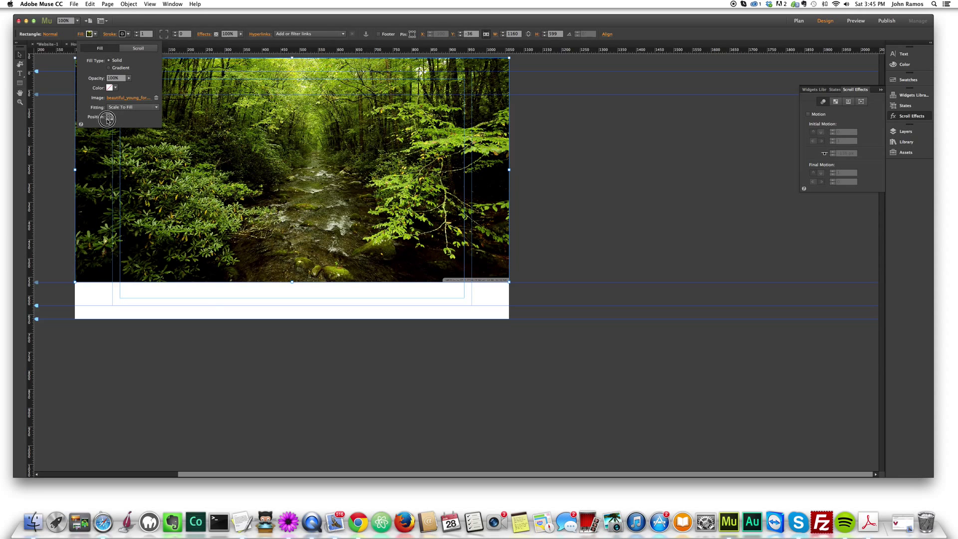
pyautogui.click(110, 116)
pyautogui.click(109, 116)
pyautogui.click(111, 118)
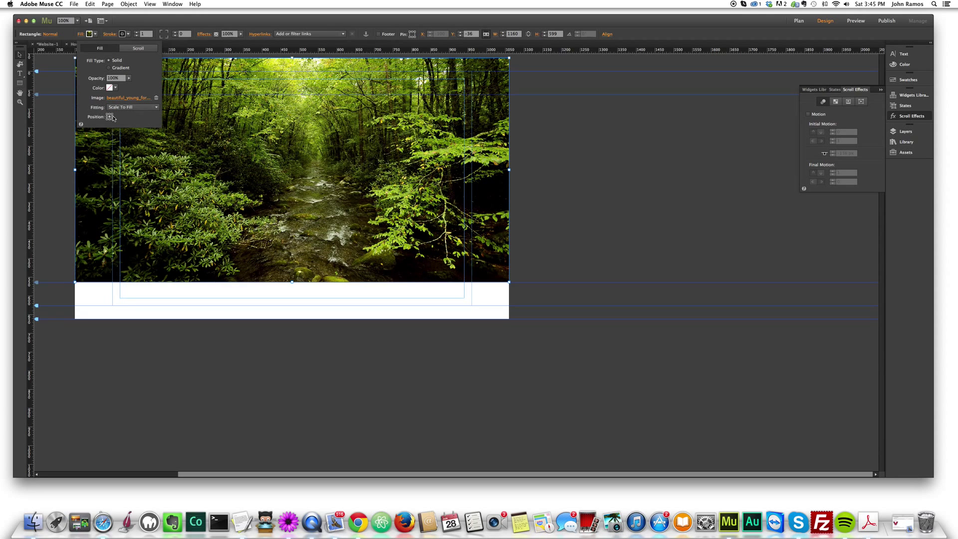
pyautogui.click(71, 180)
pyautogui.click(70, 187)
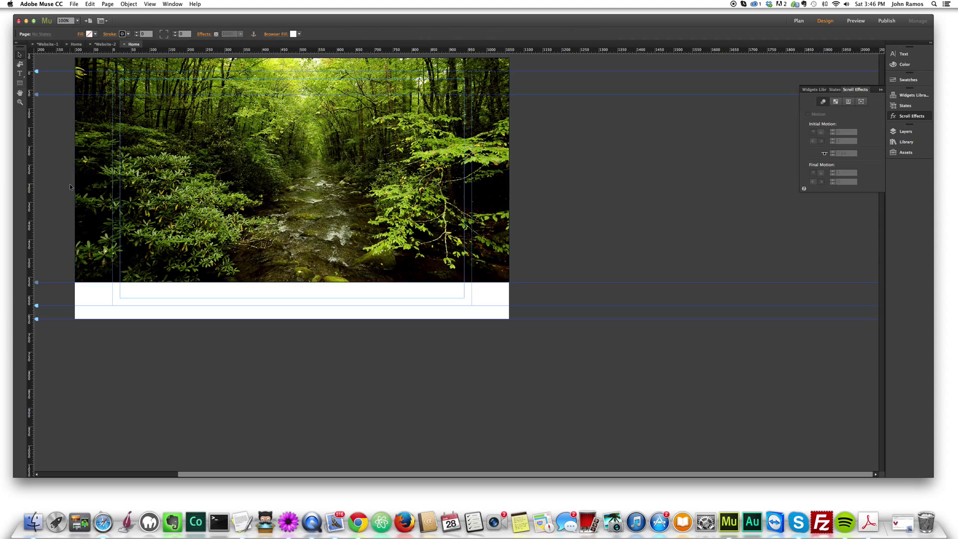
# Draw a 1160 px wide white panel below the forest photo, its top edge meeting the photo.
pyautogui.click(20, 82)
pyautogui.moveTo(75, 282); pyautogui.dragTo(96, 298)
pyautogui.click(20, 55)
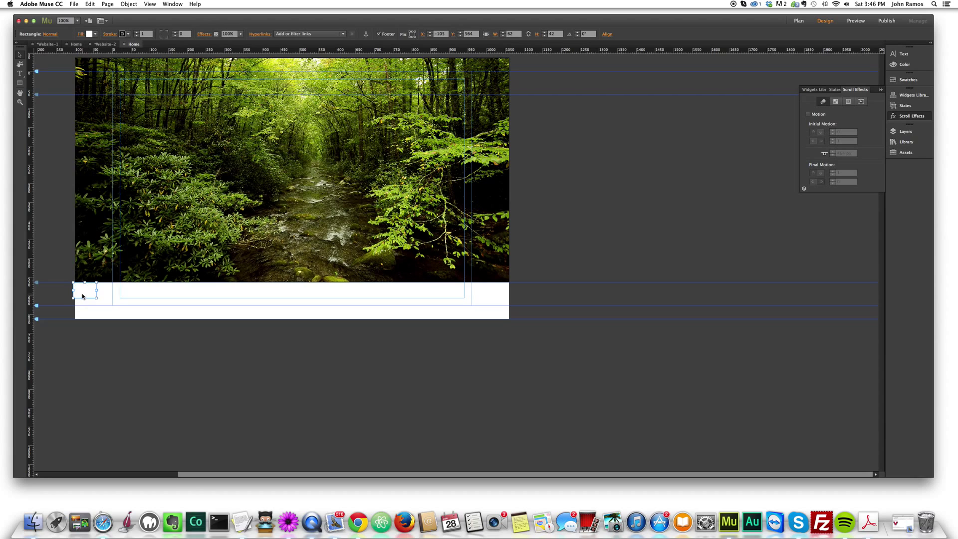
pyautogui.press('Delete')
pyautogui.click(20, 82)
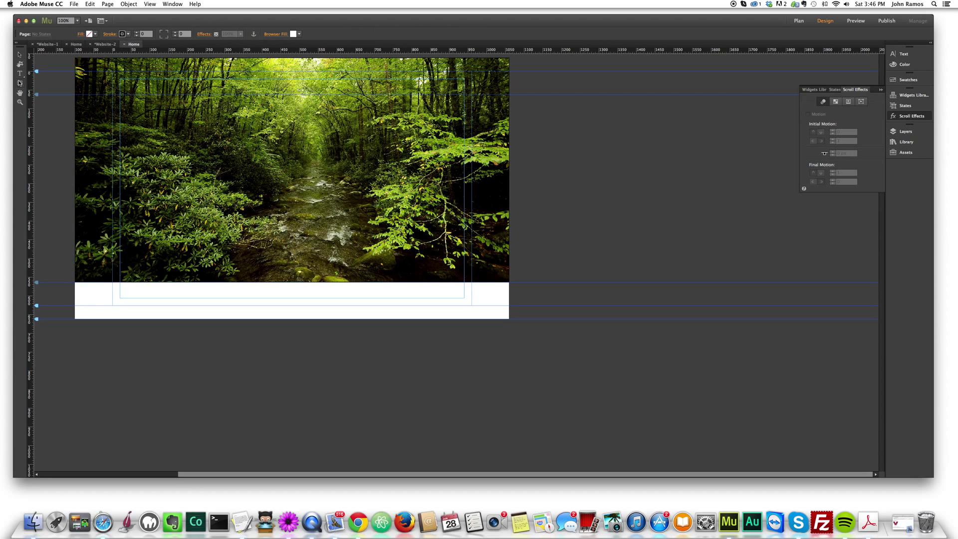
pyautogui.moveTo(76, 282)
pyautogui.mouseDown()
pyautogui.moveTo(209, 335)
pyautogui.moveTo(169, 316)
pyautogui.mouseUp()
pyautogui.moveTo(85, 272); pyautogui.dragTo(190, 390)
pyautogui.click(19, 54)
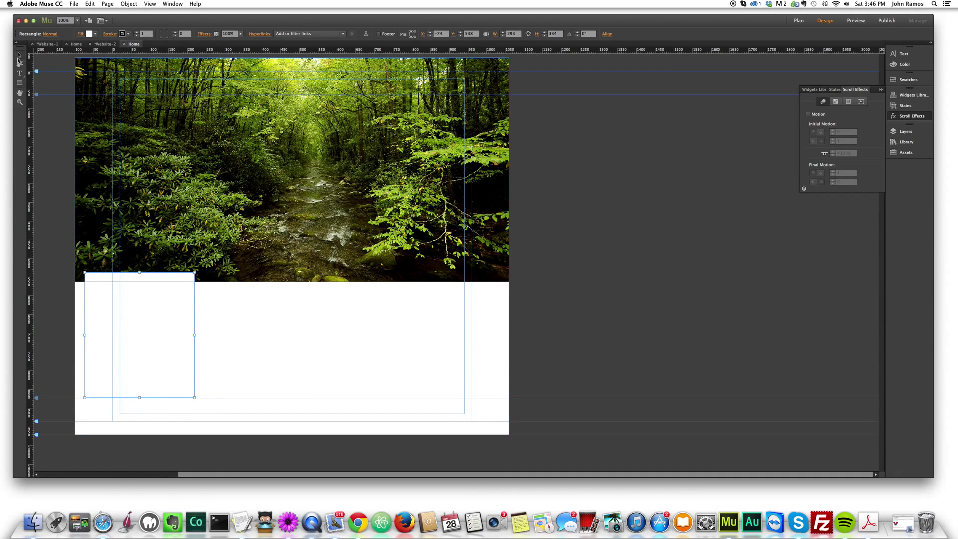
pyautogui.press('Delete')
pyautogui.click(20, 83)
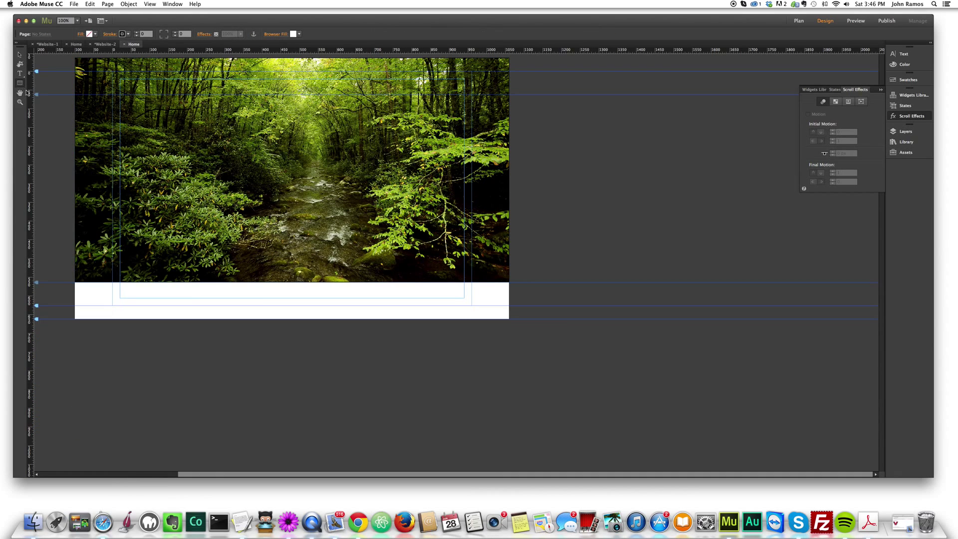
pyautogui.moveTo(75, 273)
pyautogui.mouseDown()
pyautogui.moveTo(302, 408)
pyautogui.moveTo(507, 411)
pyautogui.moveTo(509, 384)
pyautogui.mouseUp()
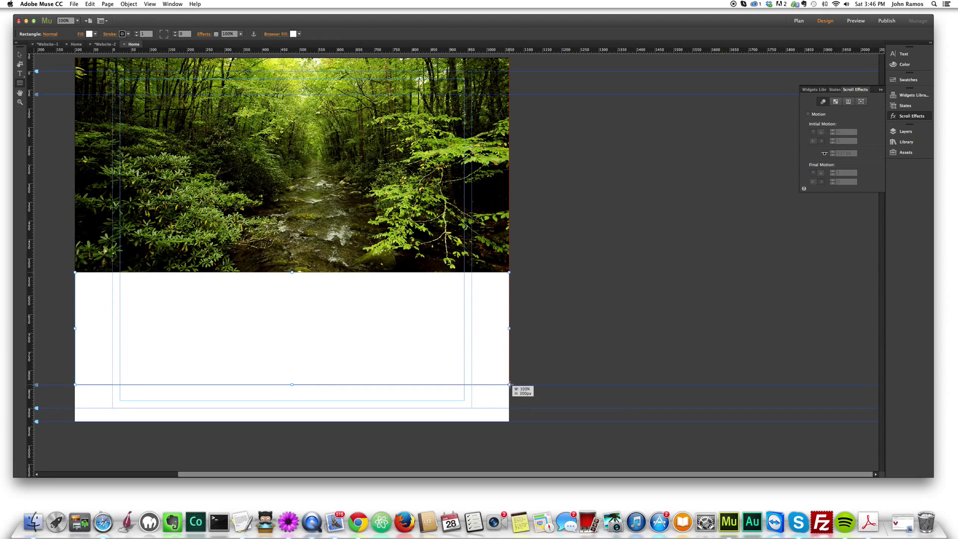
pyautogui.click(18, 54)
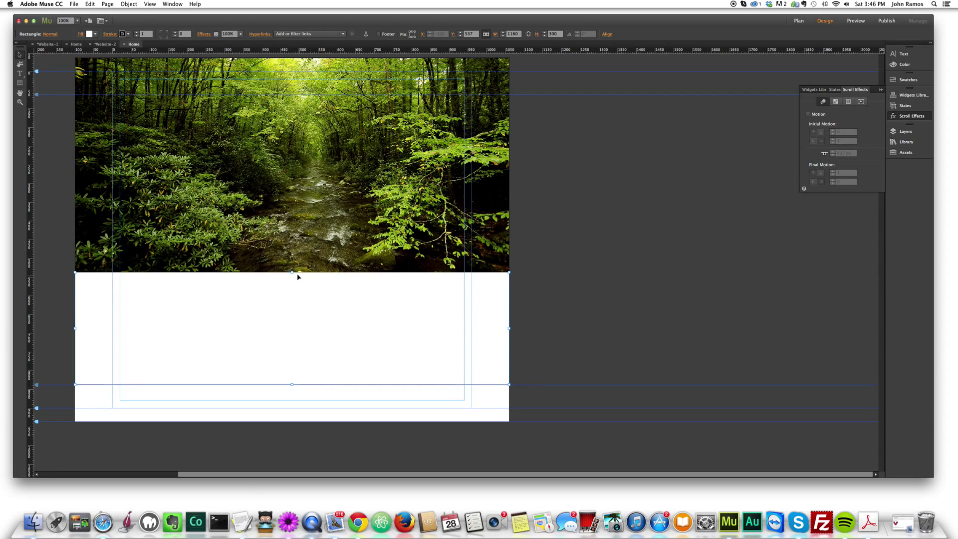
pyautogui.moveTo(292, 273); pyautogui.dragTo(292, 282)
# Fill the white panel with the goldfinch birds image, set to Scale To Fill.
pyautogui.click(82, 35)
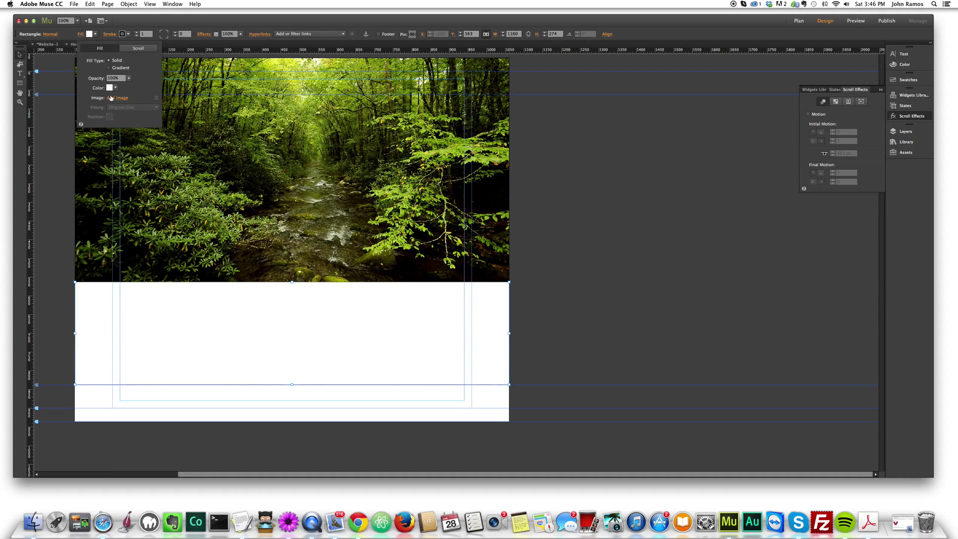
pyautogui.click(117, 97)
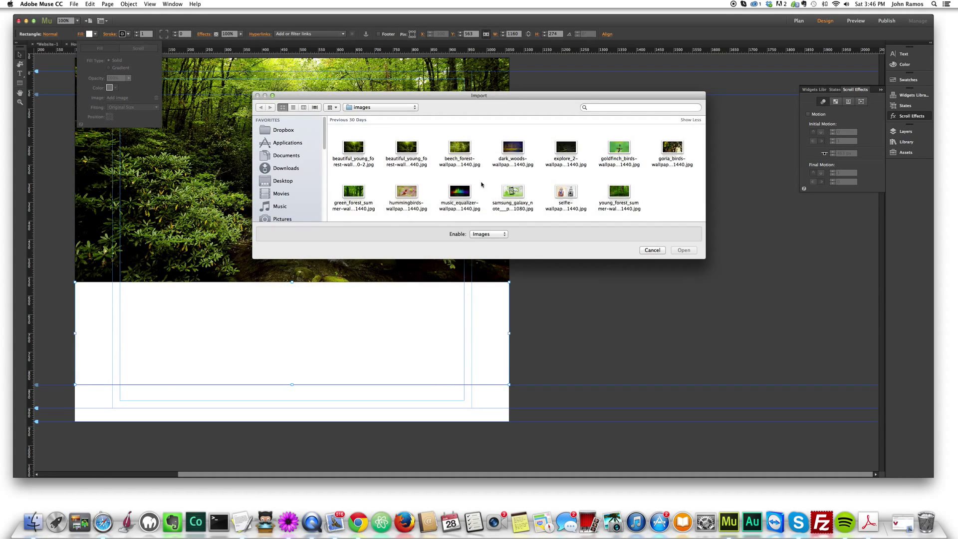
pyautogui.doubleClick(619, 148)
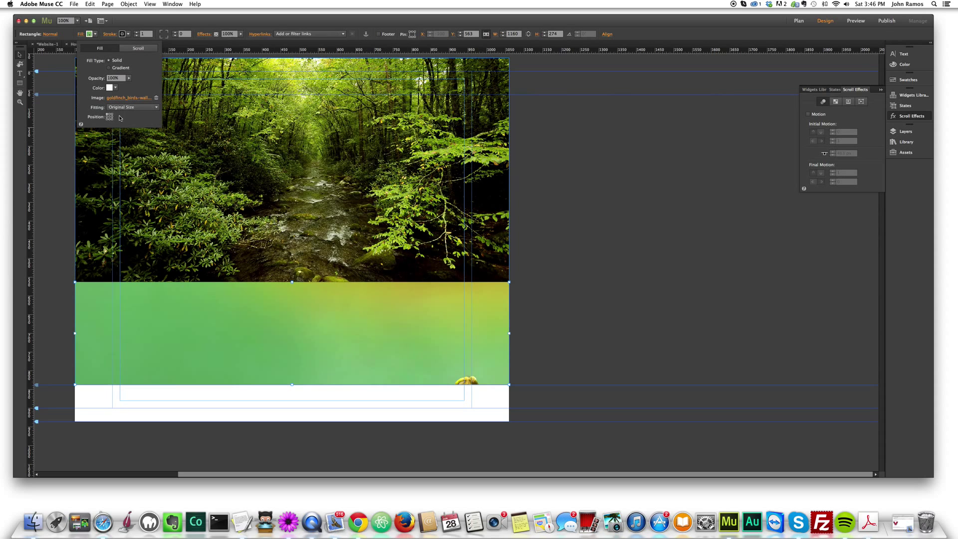
pyautogui.click(125, 107)
pyautogui.click(125, 124)
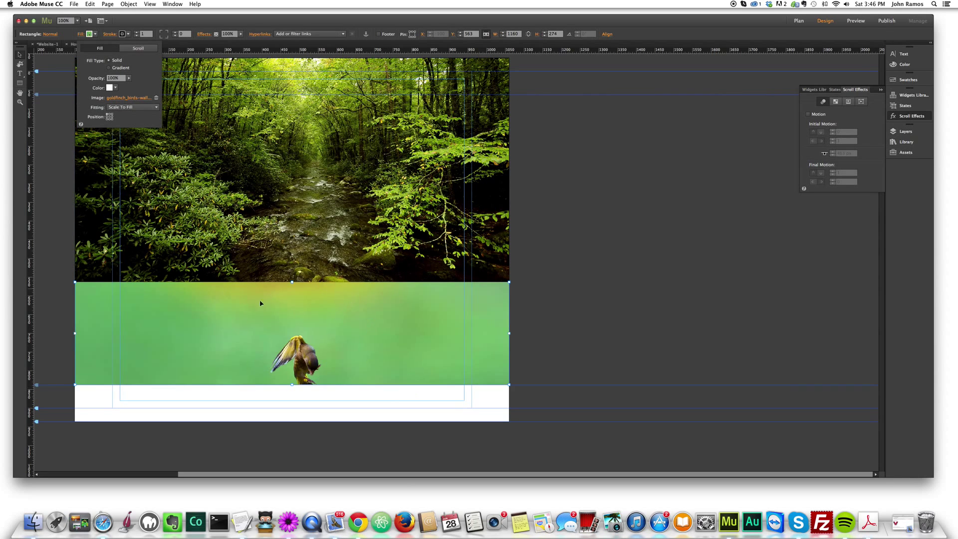
# Anchor the goldfinch image to show its lower part with the birds in view.
pyautogui.click(110, 118)
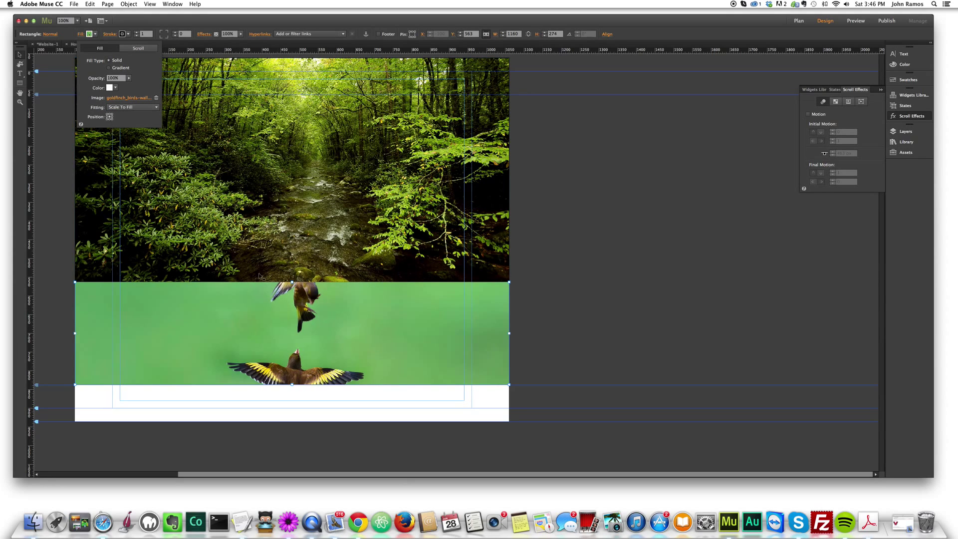
pyautogui.click(109, 120)
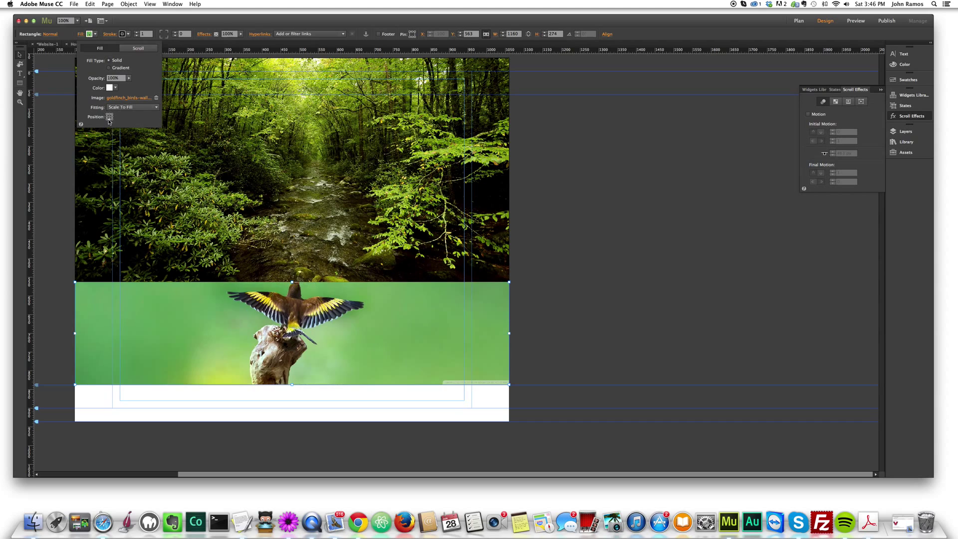
pyautogui.click(111, 120)
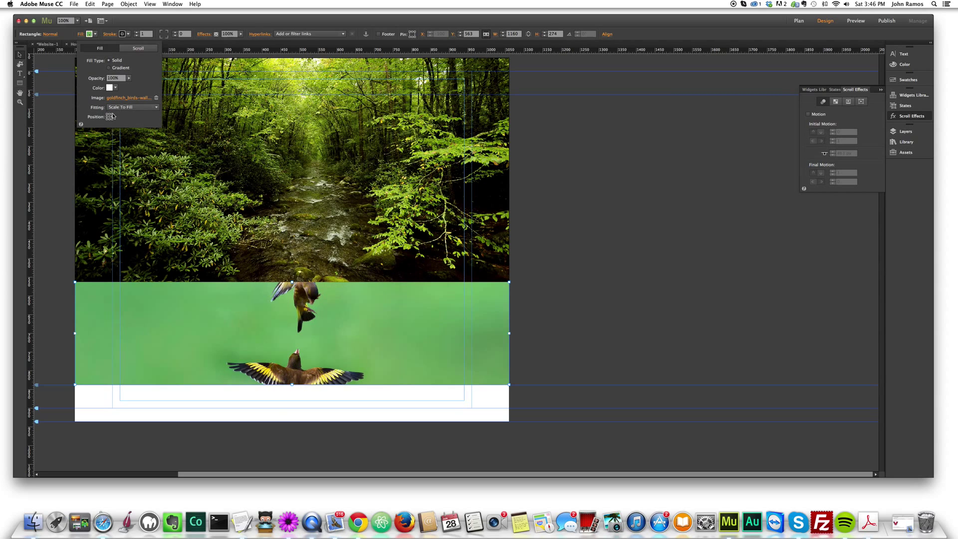
pyautogui.click(109, 116)
pyautogui.click(109, 118)
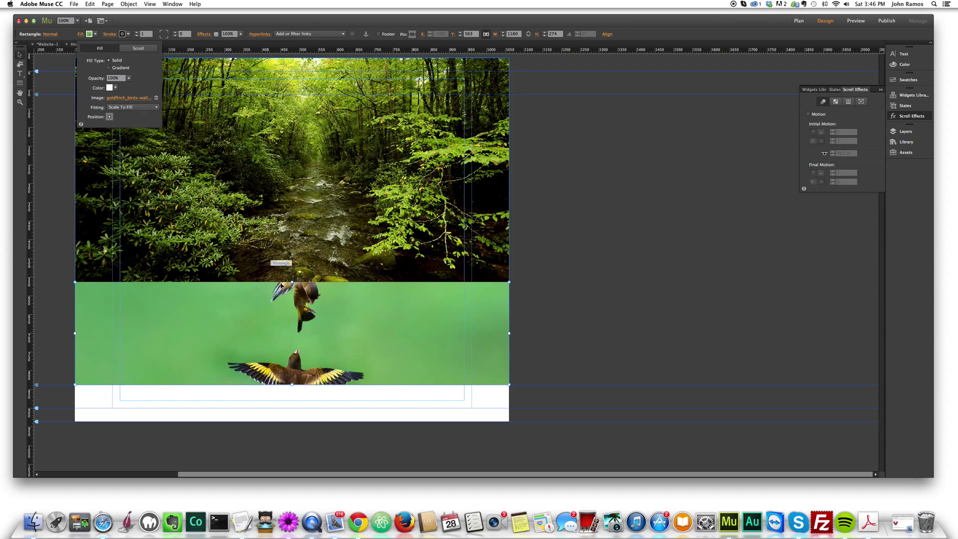
pyautogui.click(110, 116)
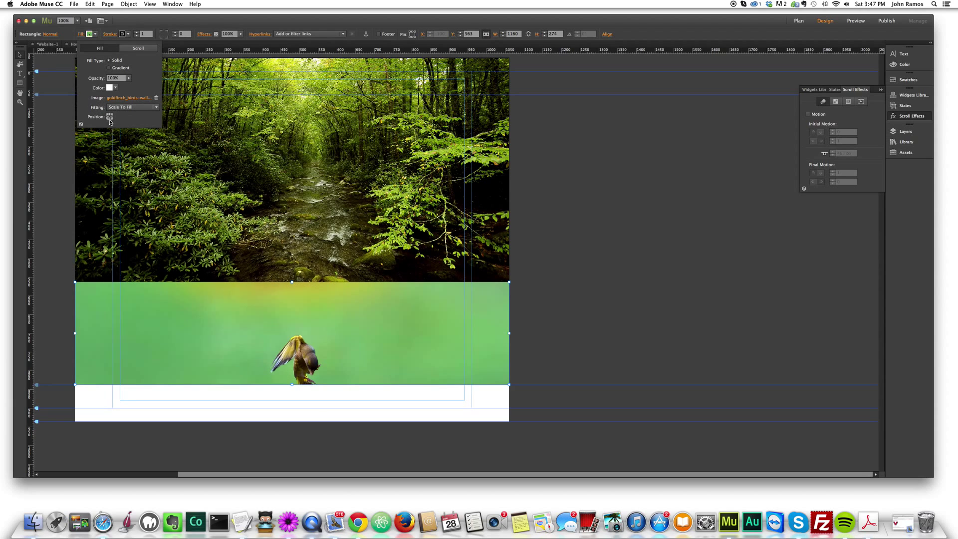
pyautogui.click(110, 120)
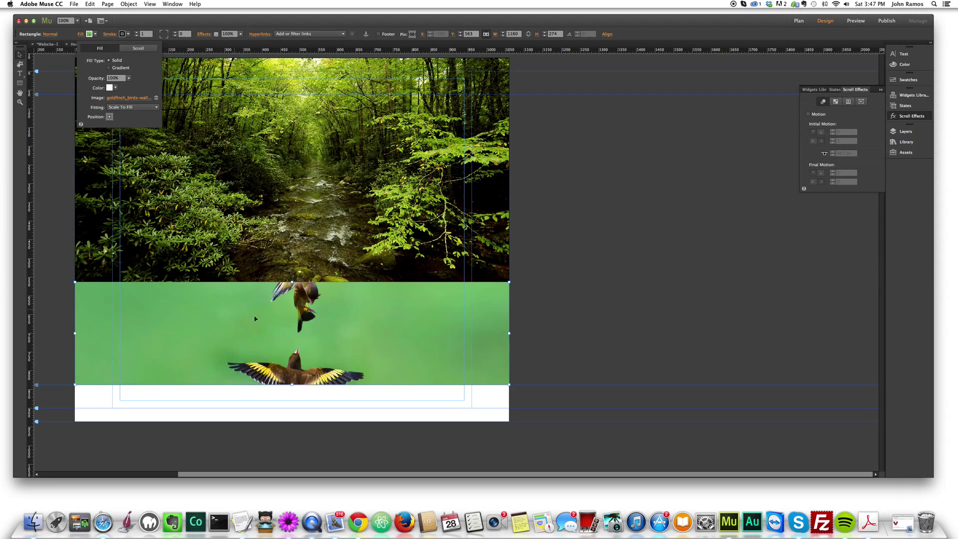
pyautogui.click(612, 307)
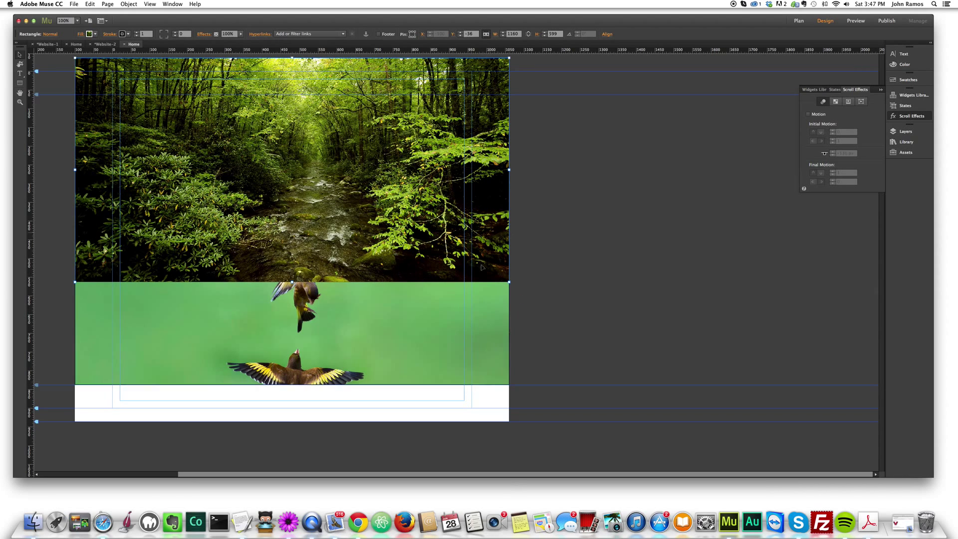
# Set the bird panel's stroke to None and deselect it.
pyautogui.click(127, 34)
pyautogui.click(211, 44)
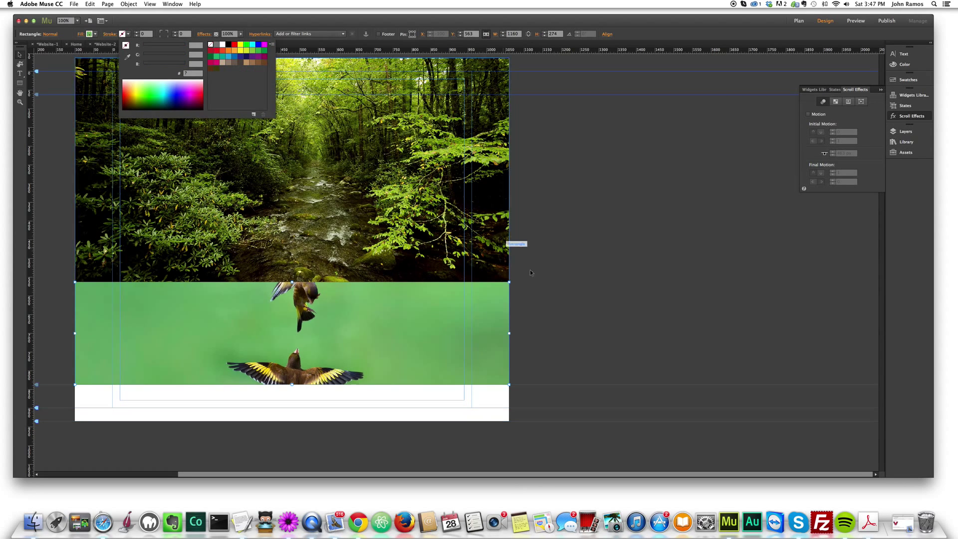
pyautogui.click(586, 316)
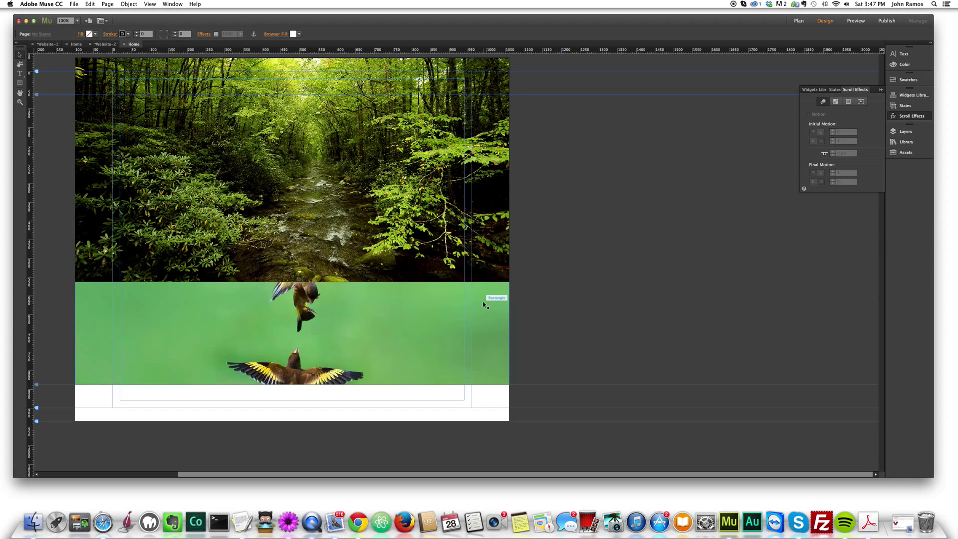
pyautogui.click(427, 306)
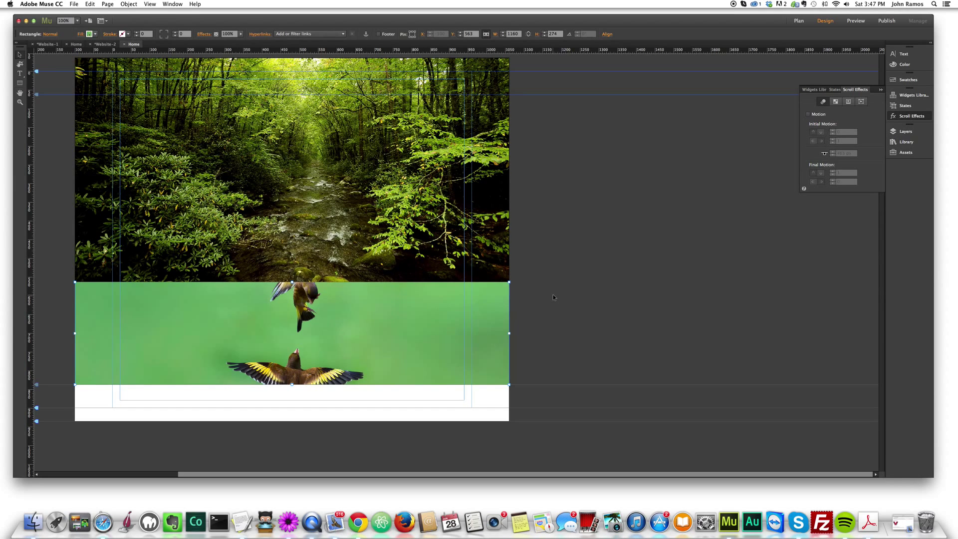
pyautogui.press('super+alt+e')
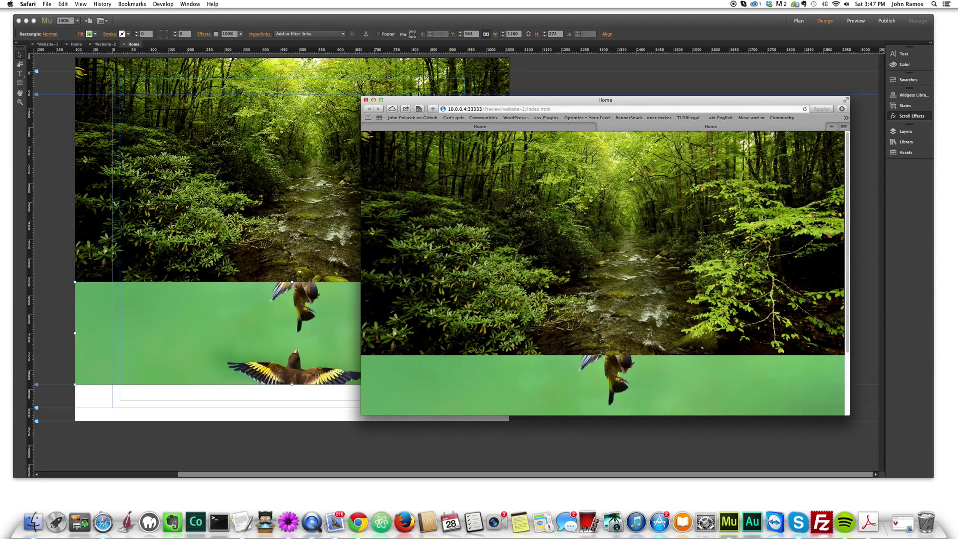
pyautogui.scroll(-3, 644, 295)
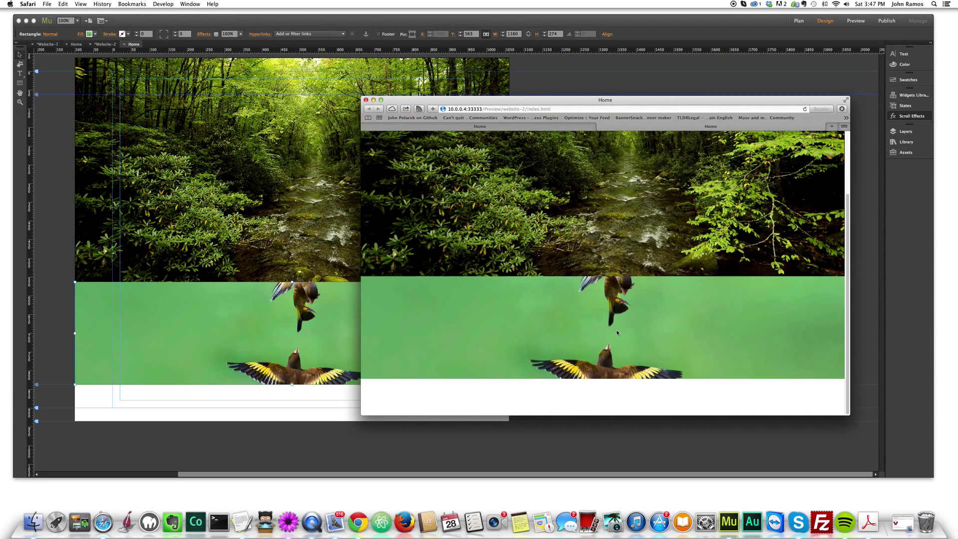
pyautogui.click(571, 83)
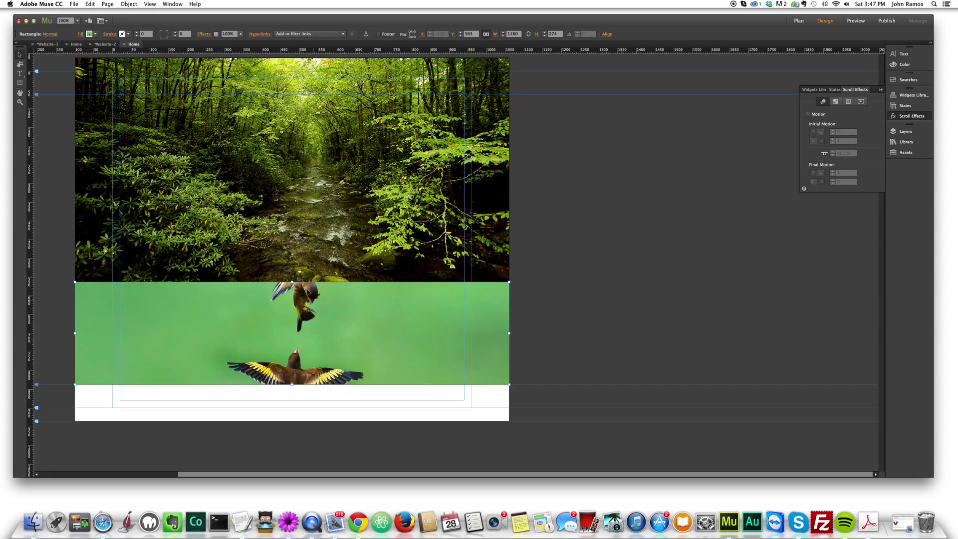
# Enable scroll motion on the bird panel's fill image with initial and final vertical motion 0.
pyautogui.click(87, 34)
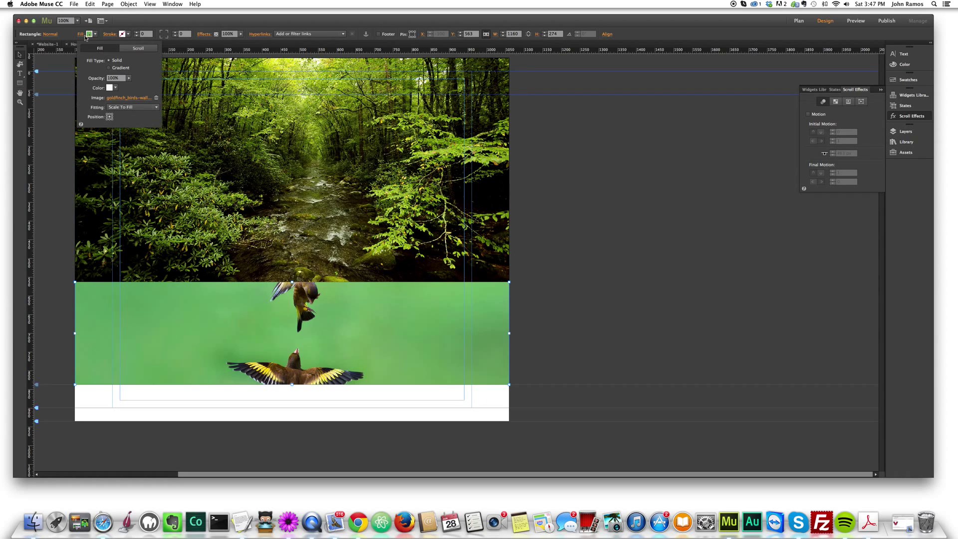
pyautogui.click(139, 48)
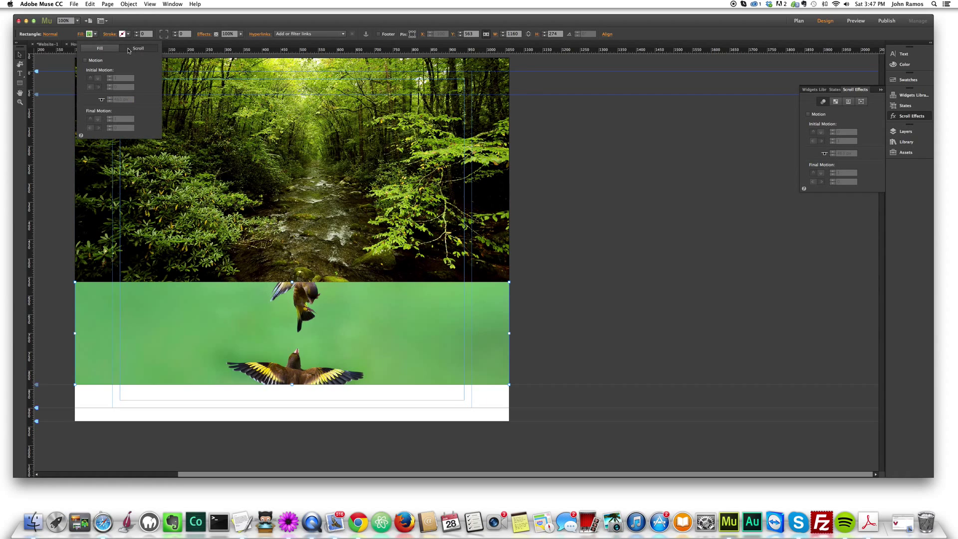
pyautogui.click(85, 60)
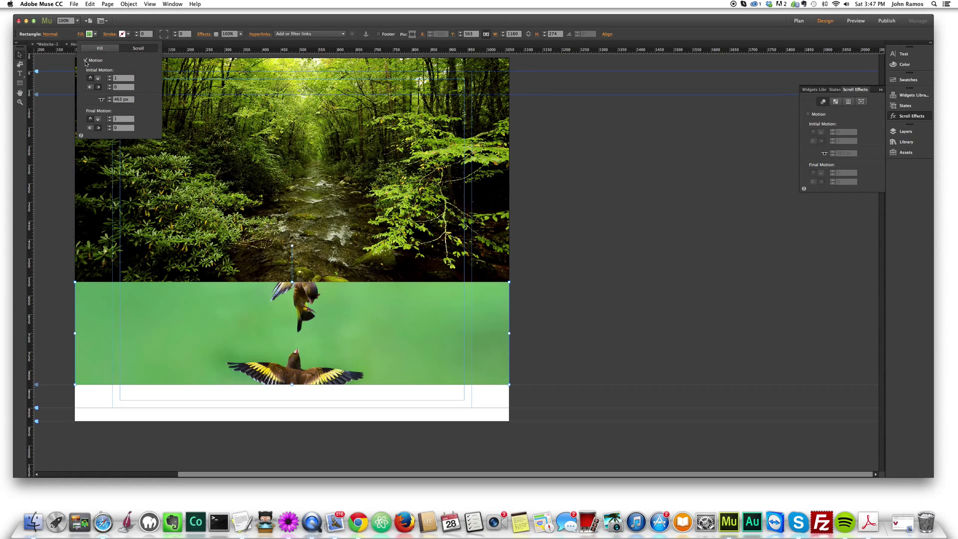
pyautogui.click(124, 78)
pyautogui.write('0')
pyautogui.press('Tab')
pyautogui.press('Tab')
pyautogui.click(96, 116)
pyautogui.write('0')
pyautogui.press('Return')
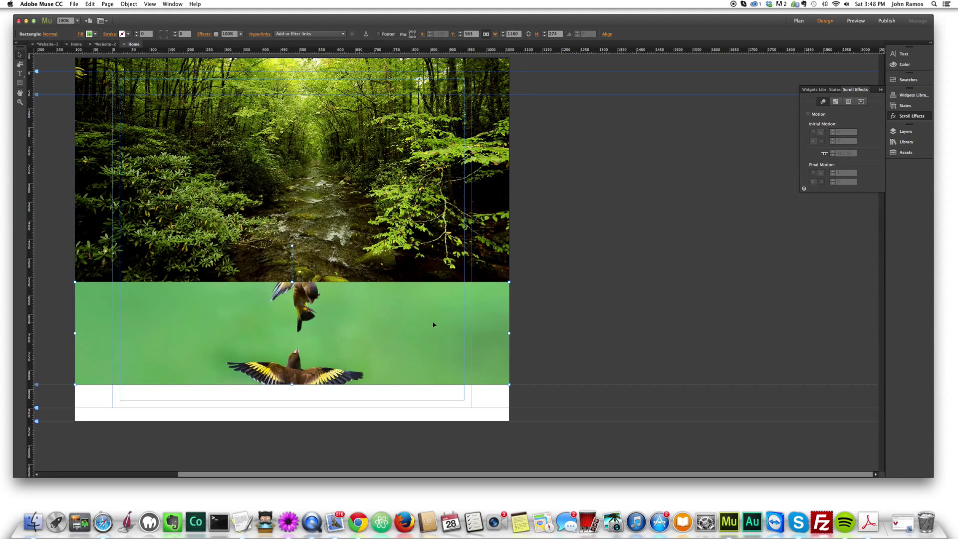
# Preview in Safari, scrolling up and down to check the fixed bird background, then minimize the window.
pyautogui.click(566, 315)
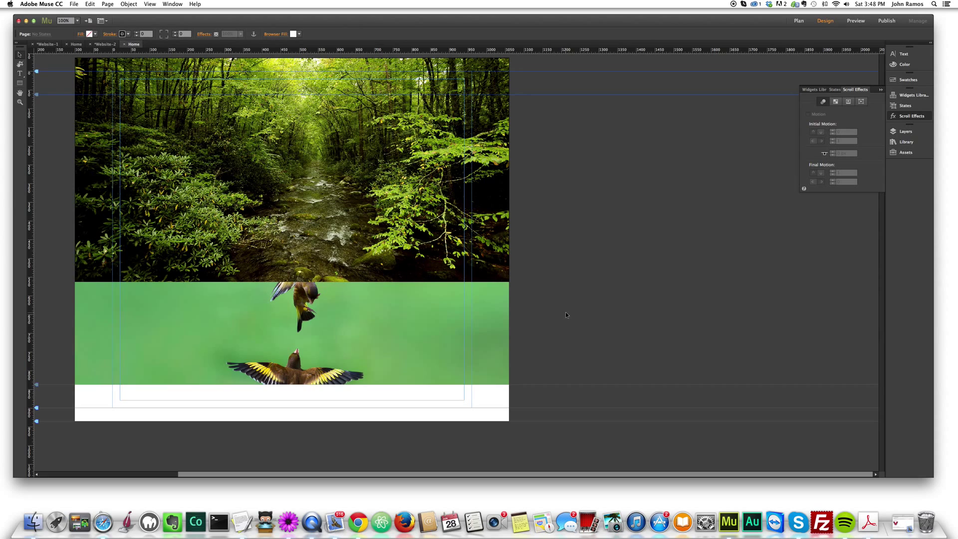
pyautogui.press('super+shift+e')
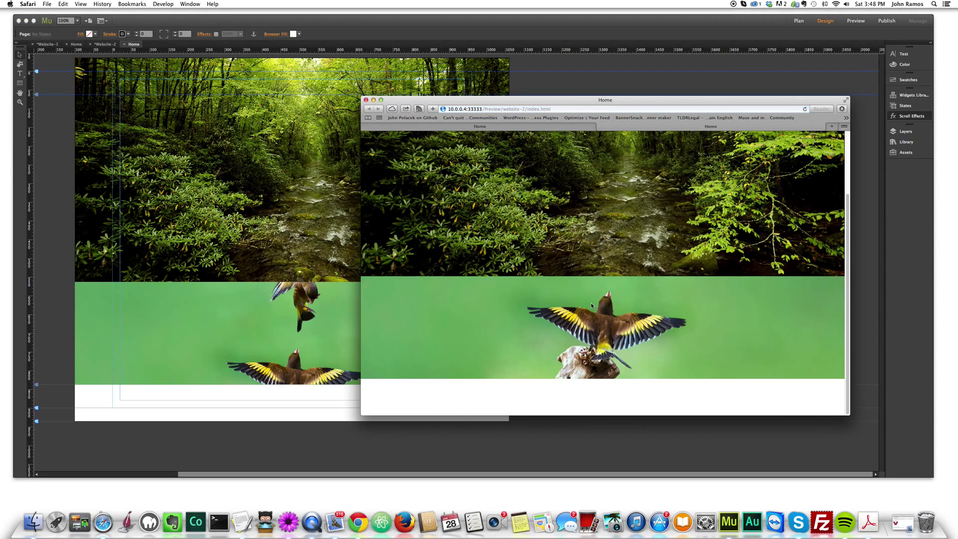
pyautogui.scroll(3, 591, 303)
pyautogui.scroll(-3, 592, 304)
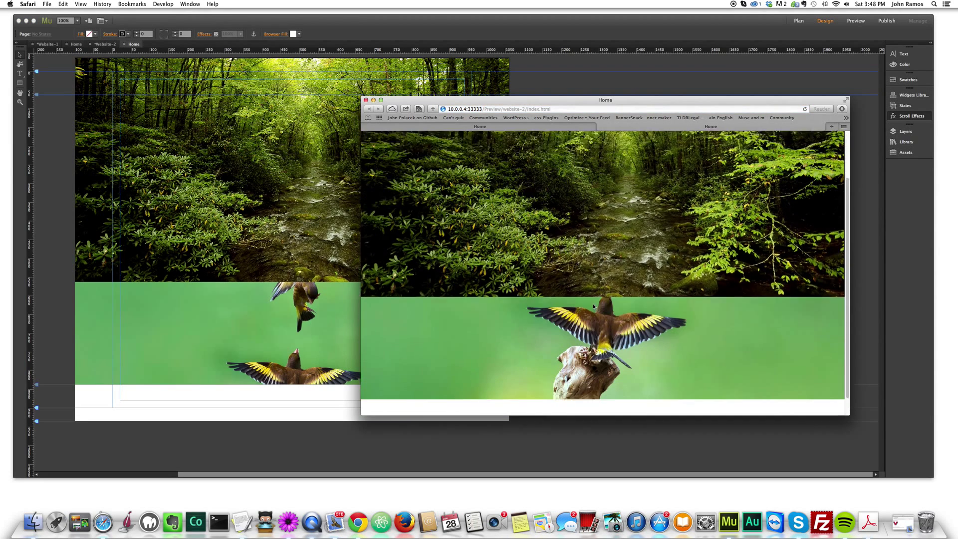
pyautogui.scroll(3, 593, 303)
pyautogui.scroll(-3, 594, 308)
pyautogui.scroll(2, 594, 307)
pyautogui.scroll(-2, 594, 308)
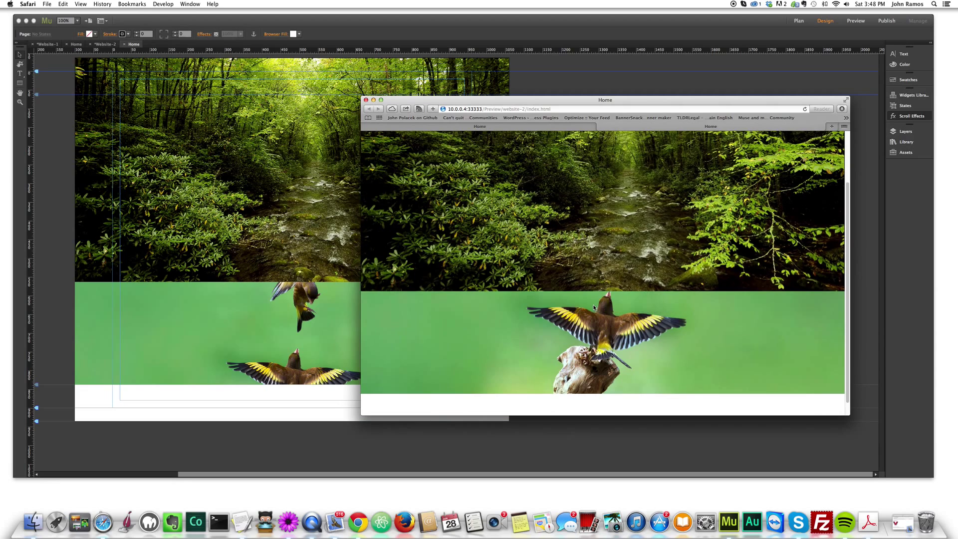
pyautogui.scroll(3, 593, 307)
pyautogui.scroll(-3, 594, 304)
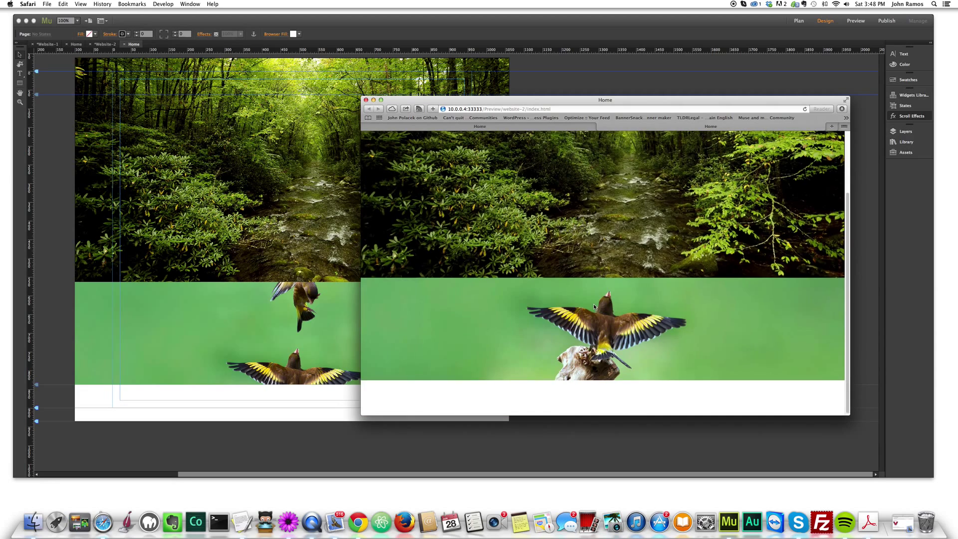
pyautogui.scroll(3, 594, 305)
pyautogui.scroll(-3, 594, 307)
pyautogui.scroll(3, 594, 306)
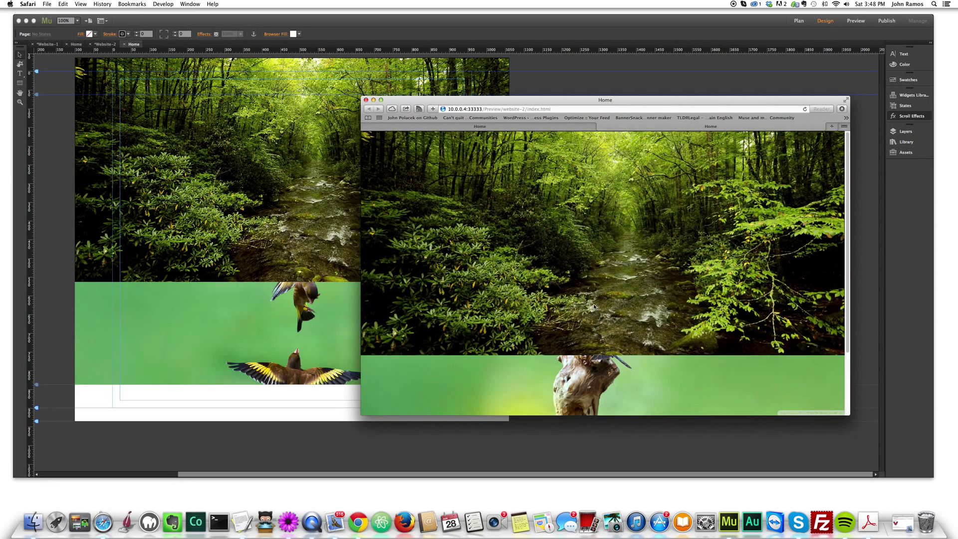
pyautogui.scroll(-3, 618, 325)
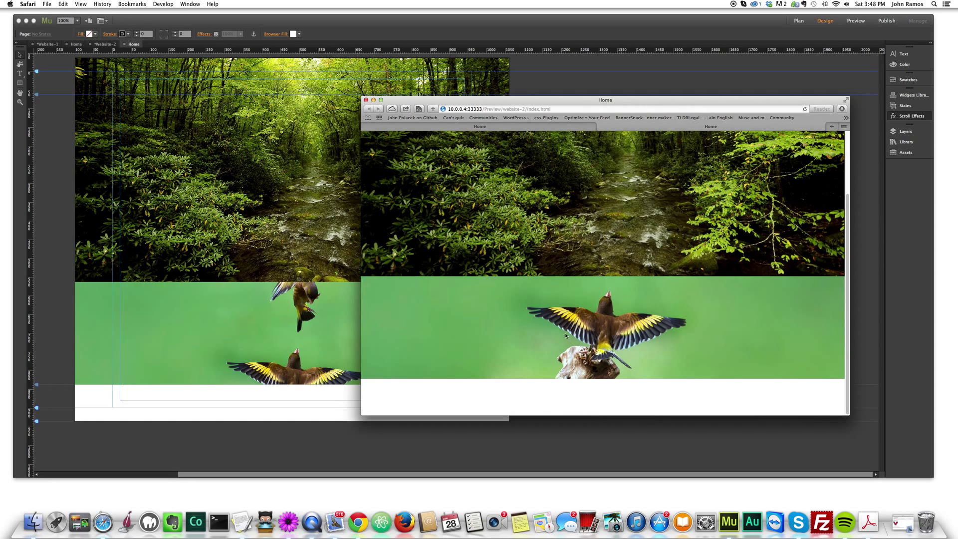
pyautogui.scroll(2, 584, 337)
pyautogui.scroll(-2, 591, 273)
pyautogui.scroll(2, 594, 273)
pyautogui.scroll(-2, 568, 327)
pyautogui.scroll(2, 567, 327)
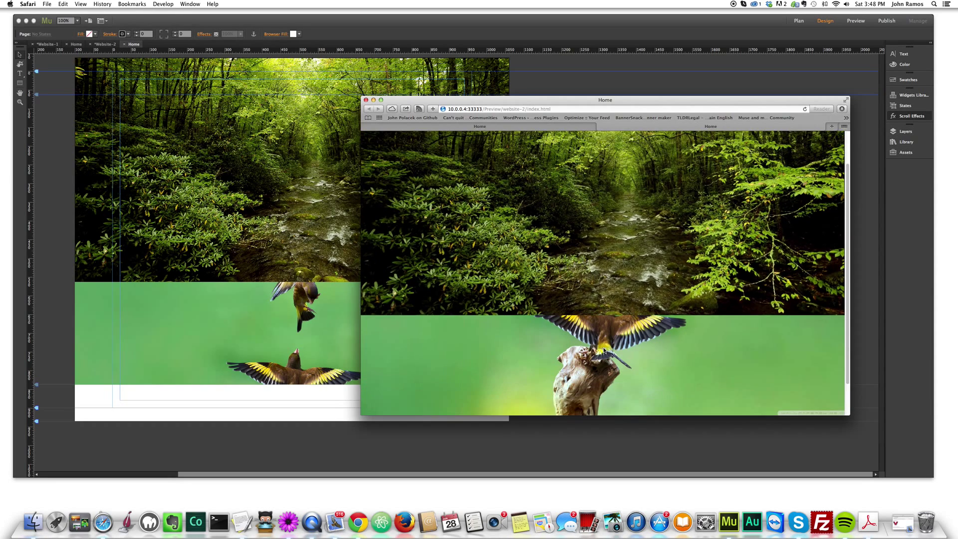
pyautogui.scroll(-2, 606, 349)
pyautogui.scroll(1, 607, 350)
pyautogui.scroll(-1, 601, 333)
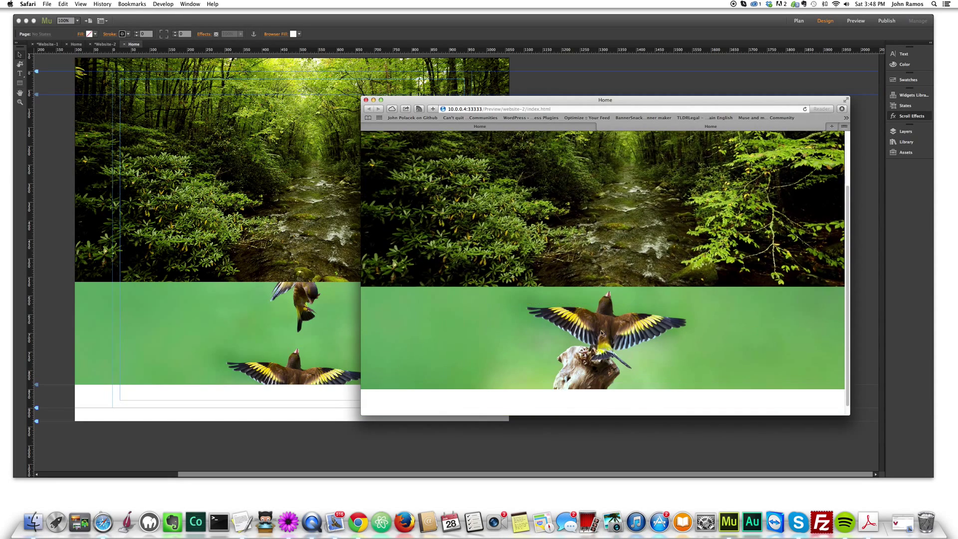
pyautogui.click(373, 99)
# Reselect the bird panel and try other fill anchors, restoring the original framing.
pyautogui.click(344, 309)
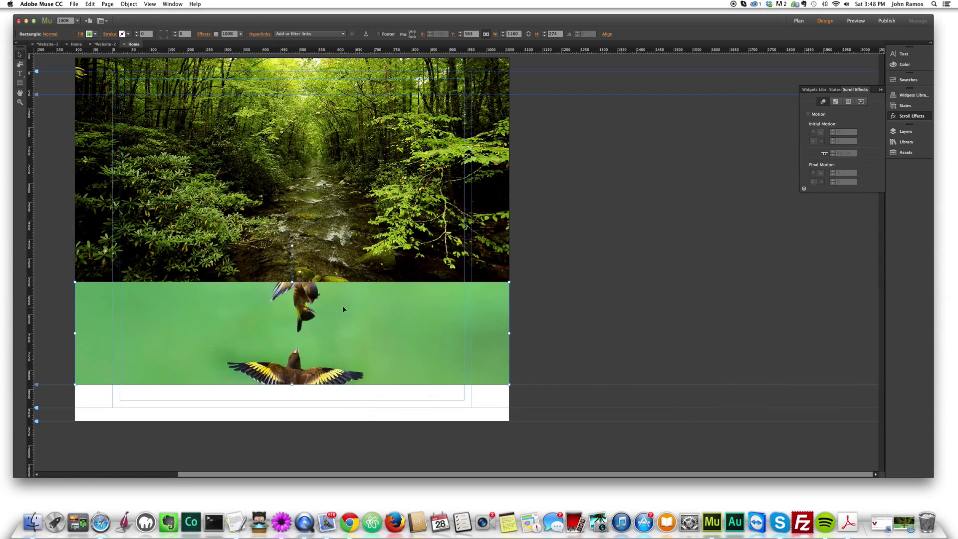
pyautogui.click(84, 34)
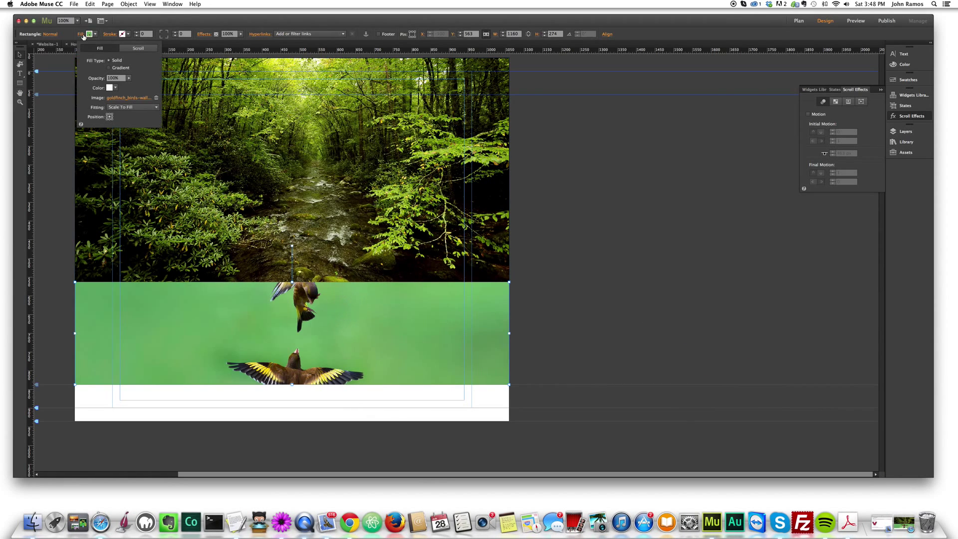
pyautogui.click(110, 117)
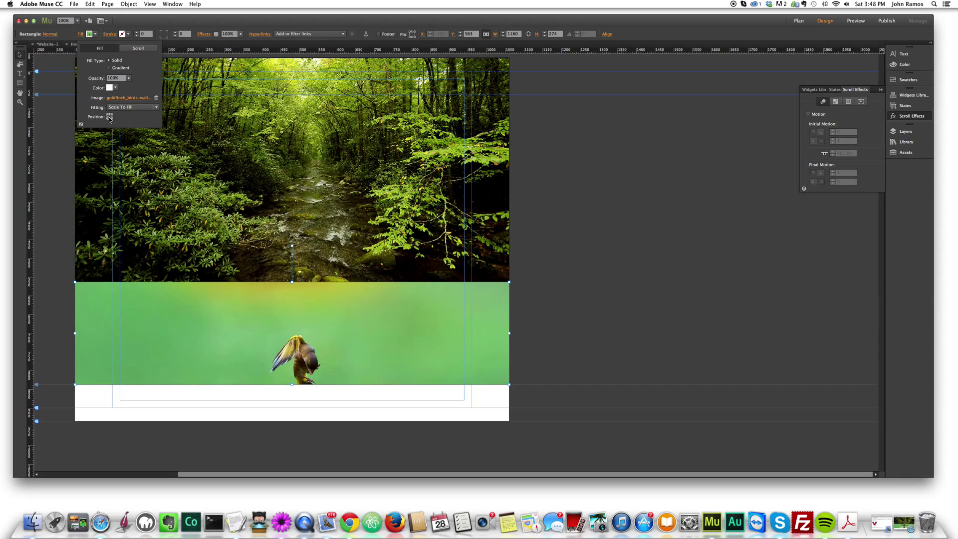
pyautogui.click(110, 119)
pyautogui.click(110, 116)
pyautogui.click(109, 120)
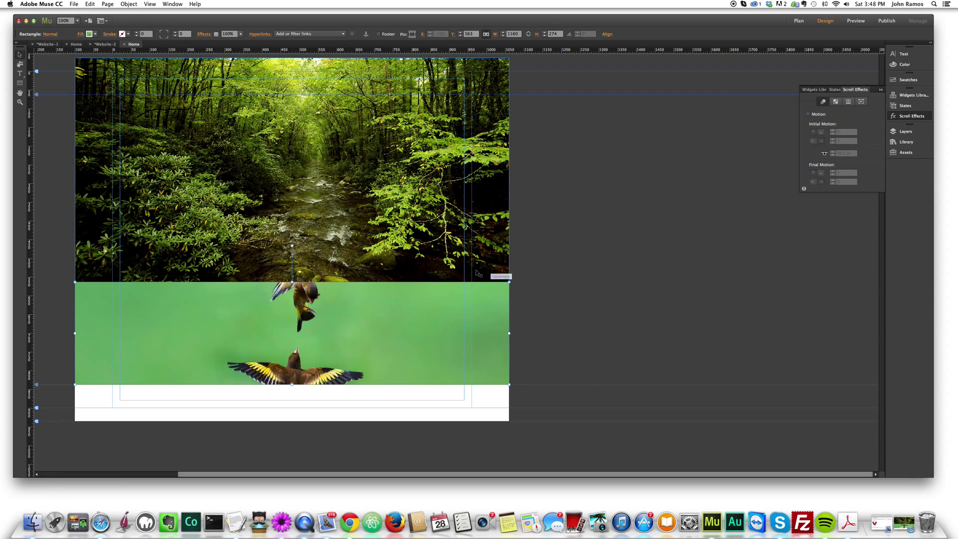
# Option-drag the forest and bird panels down to stack copies below the originals.
pyautogui.keyDown('shift'); pyautogui.click(451, 231); pyautogui.keyUp('shift')
pyautogui.moveTo(396, 216); pyautogui.dragTo(393, 310)
pyautogui.scroll(-2, 393, 311)
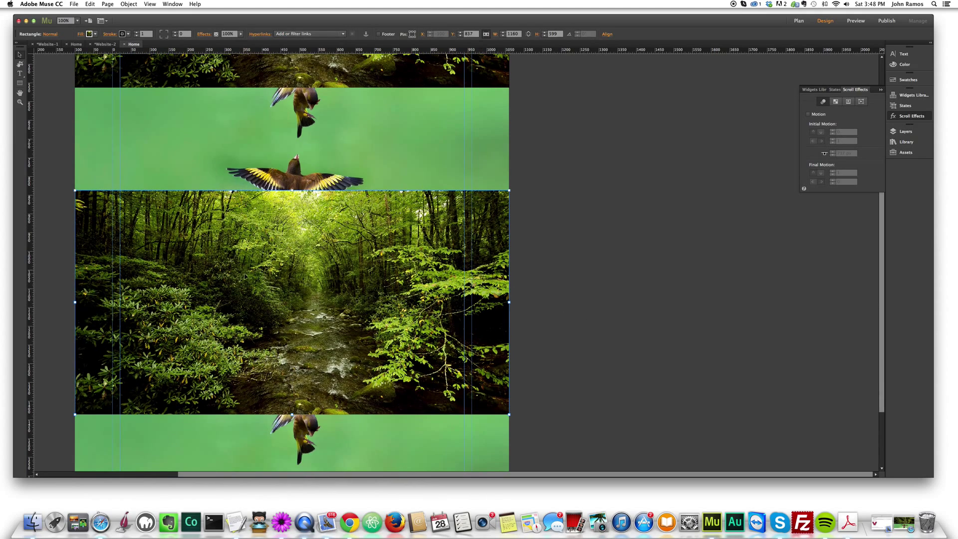
pyautogui.scroll(5, 417, 423)
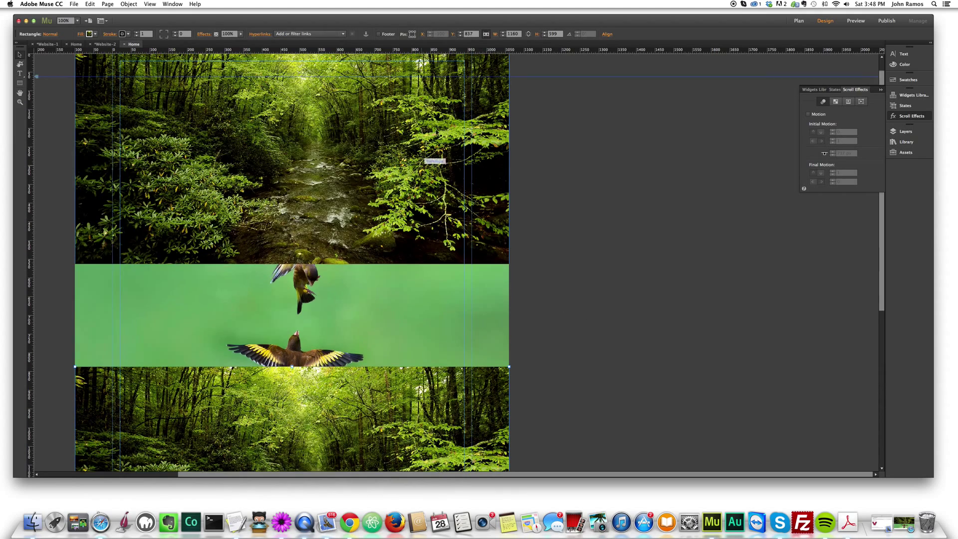
pyautogui.scroll(-10, 418, 423)
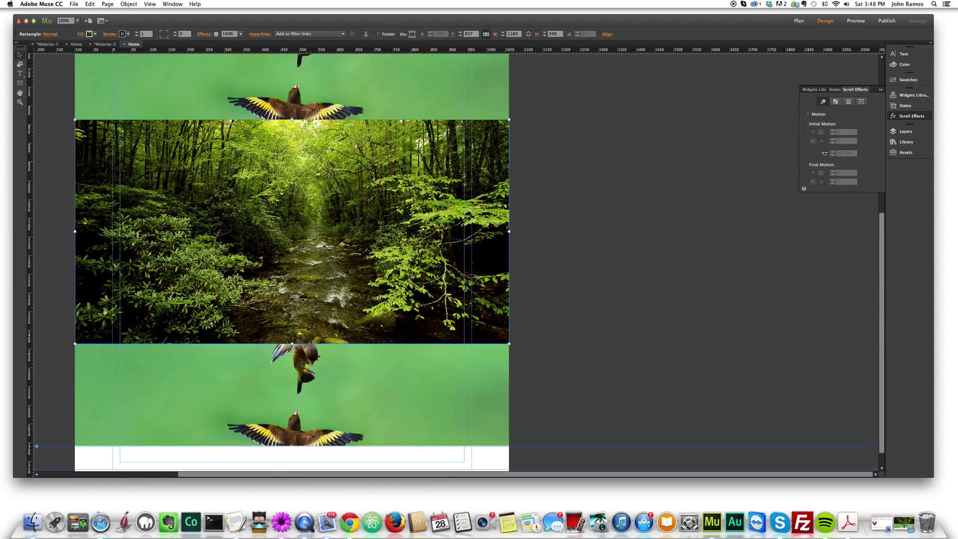
pyautogui.scroll(2, 470, 205)
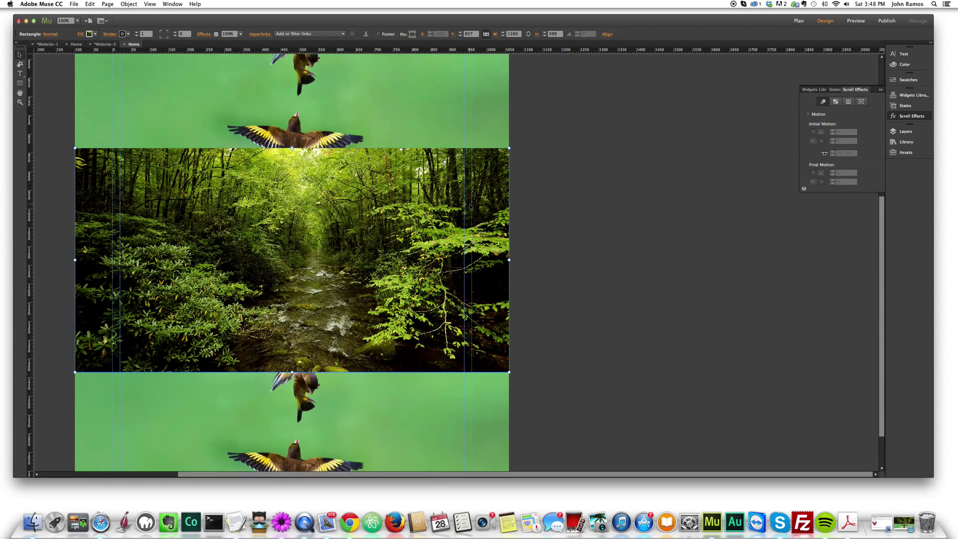
# Fill the stream panel with the young_forest_summer image.
pyautogui.click(90, 34)
pyautogui.click(122, 99)
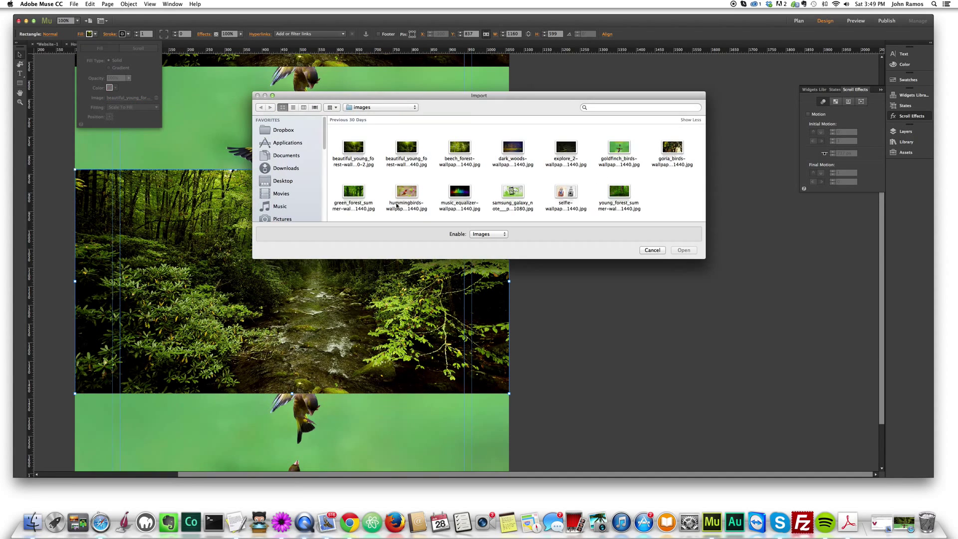
pyautogui.doubleClick(617, 192)
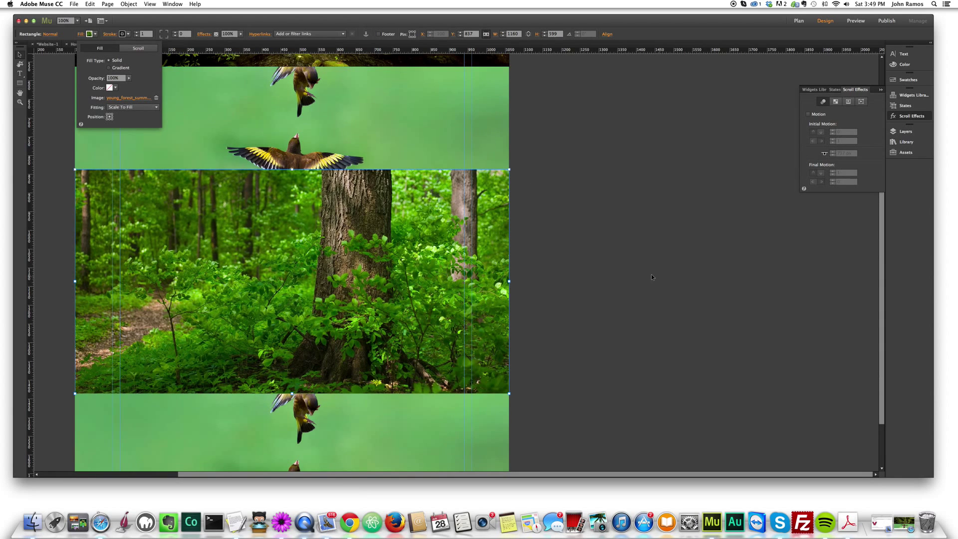
# Replace the lower goldfinch strip's image with the hummingbirds photo.
pyautogui.scroll(-3, 549, 319)
pyautogui.click(437, 359)
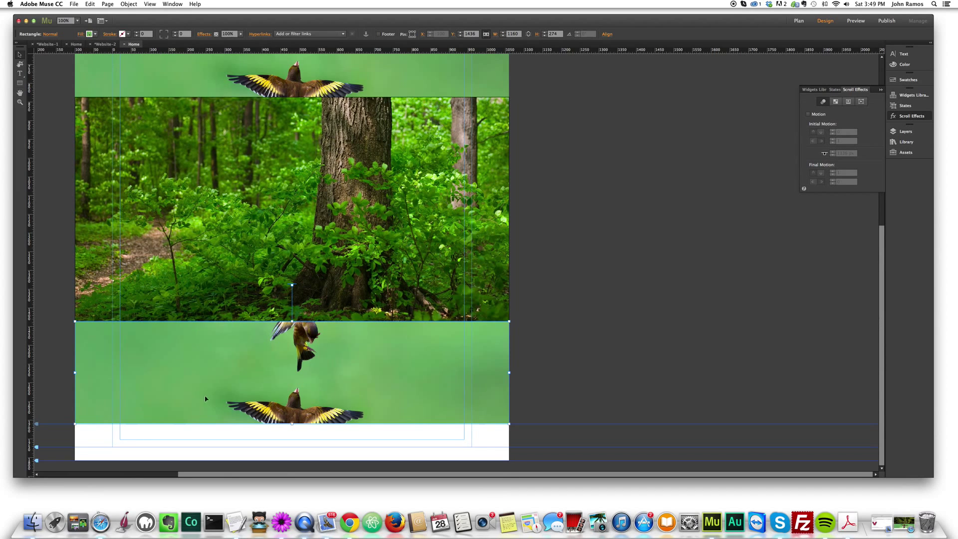
pyautogui.click(81, 36)
pyautogui.click(125, 98)
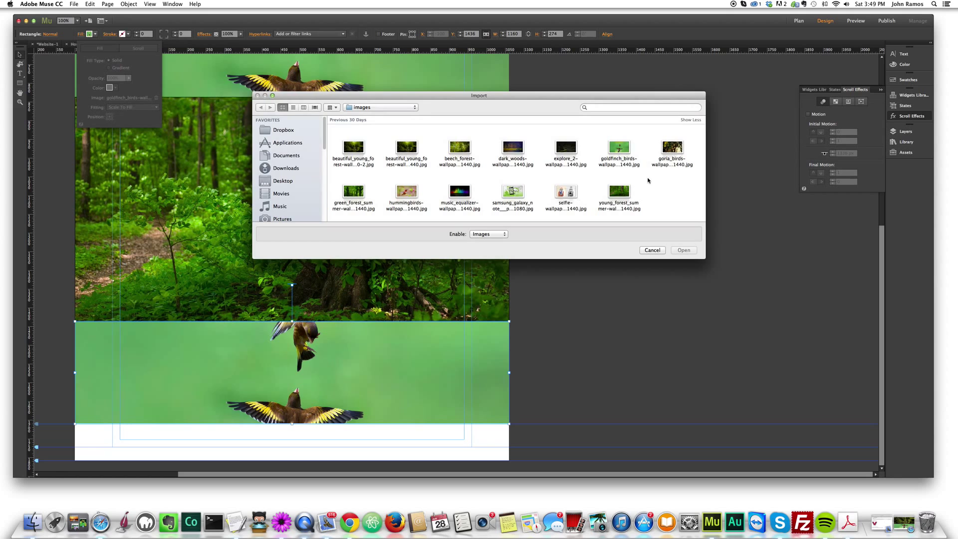
pyautogui.doubleClick(407, 194)
pyautogui.click(566, 318)
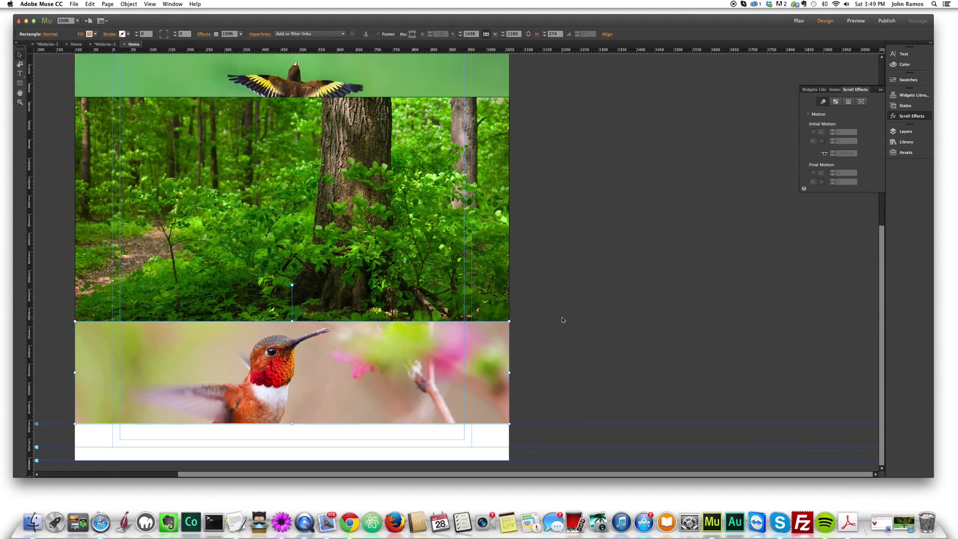
pyautogui.click(588, 304)
# Duplicate the forest and hummingbird panels as a new pair below the originals.
pyautogui.click(444, 358)
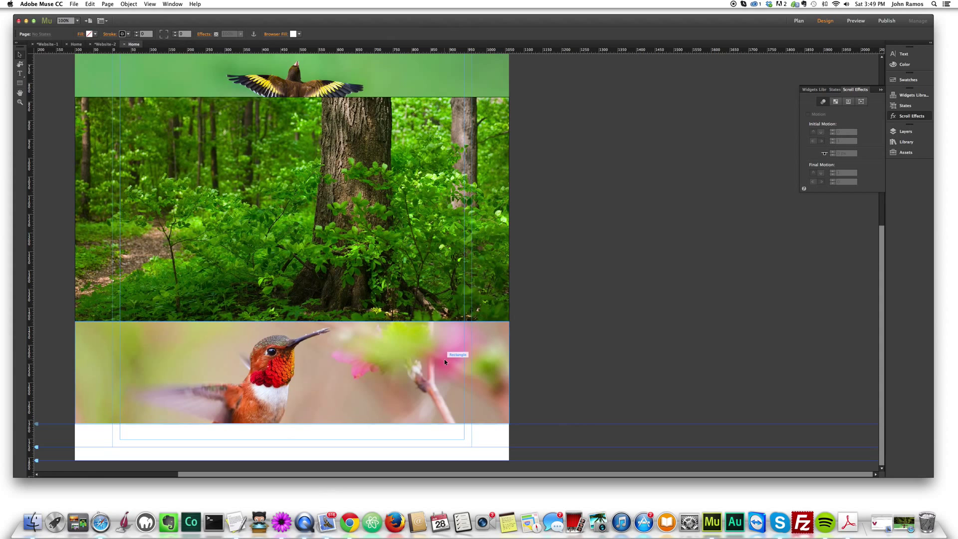
pyautogui.keyDown('shift'); pyautogui.click(427, 282); pyautogui.keyUp('shift')
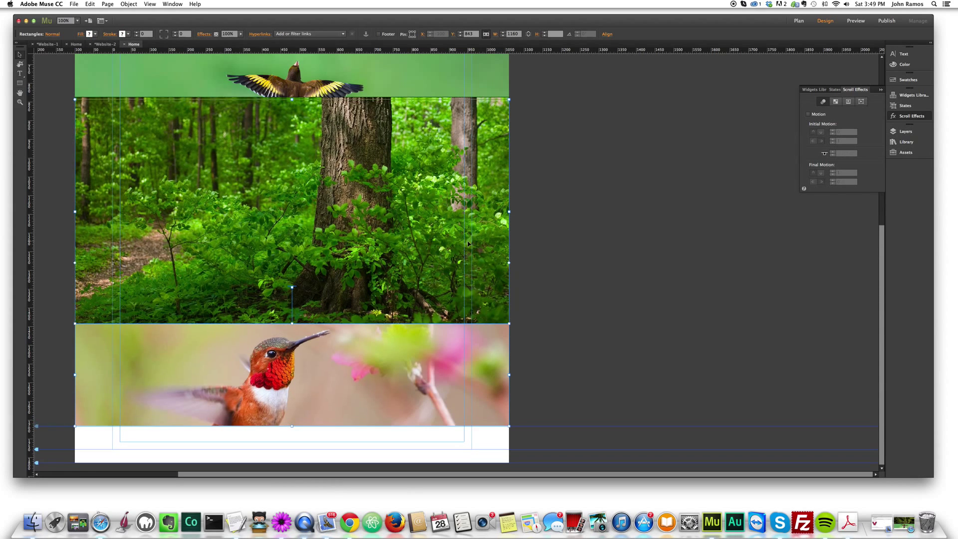
pyautogui.moveTo(421, 192); pyautogui.dragTo(357, 238)
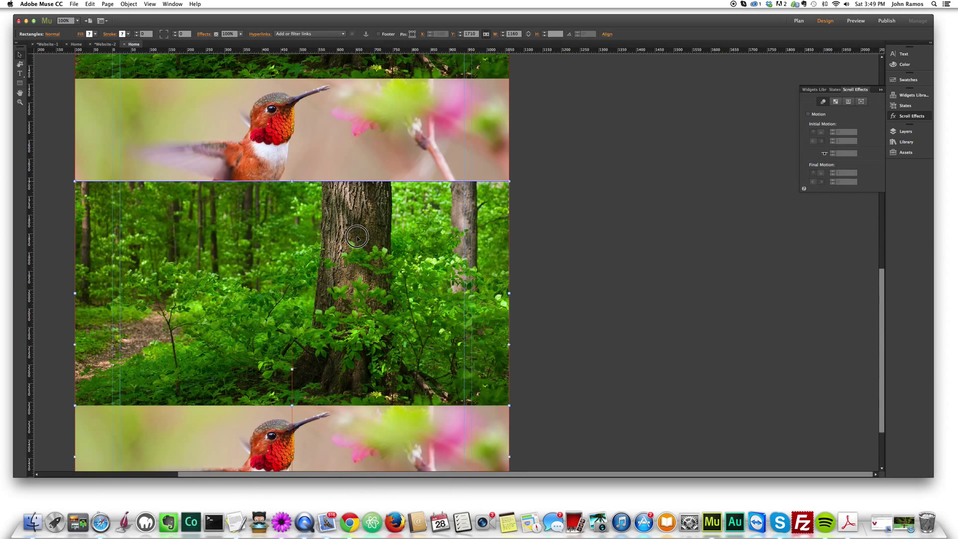
pyautogui.moveTo(357, 238); pyautogui.dragTo(357, 238)
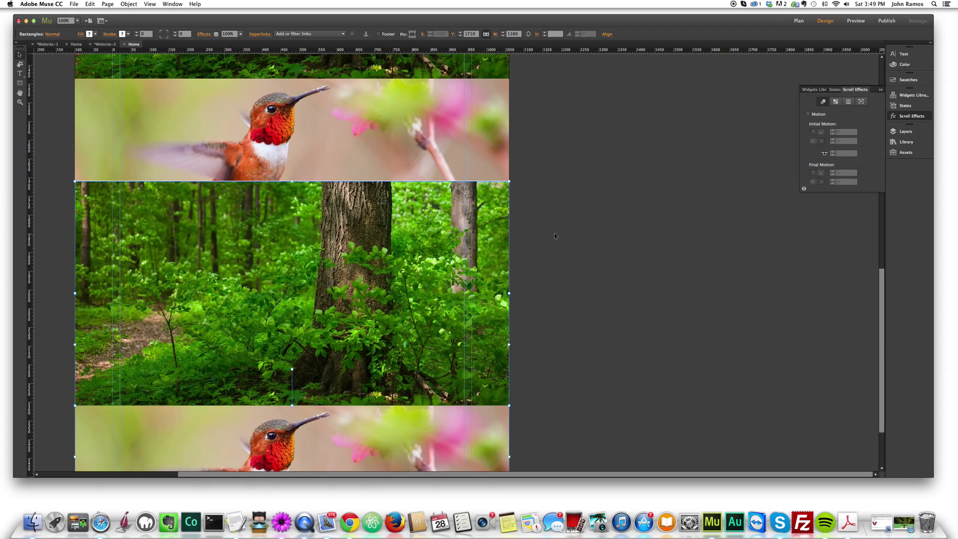
# Set the stroke to None on the forest panel and the top stream panel.
pyautogui.click(122, 35)
pyautogui.click(210, 45)
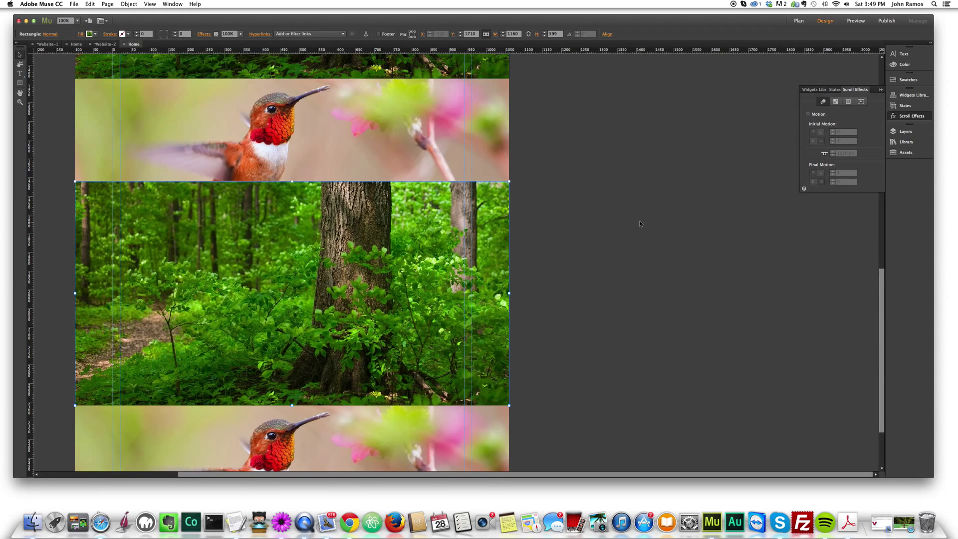
pyautogui.press('super+z')
pyautogui.press('super+z')
pyautogui.click(127, 34)
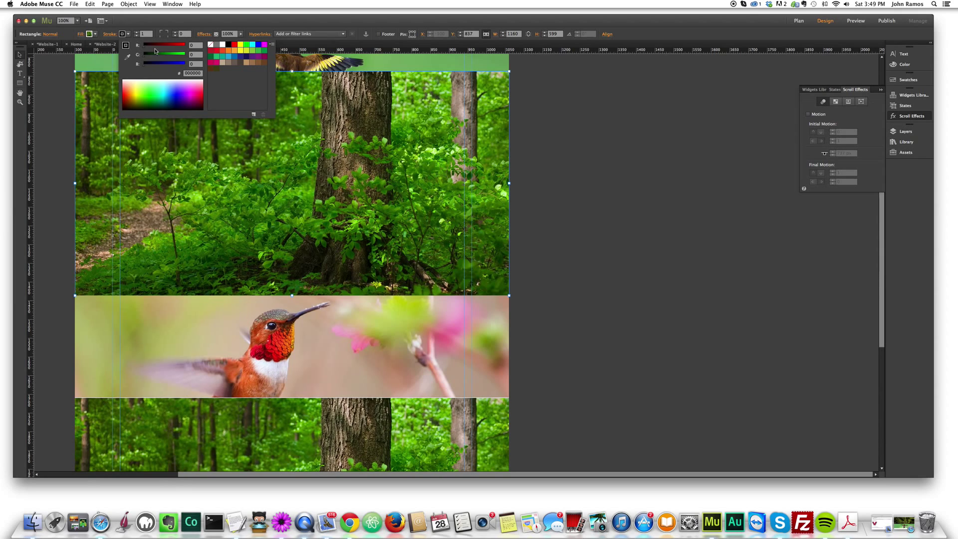
pyautogui.click(210, 44)
pyautogui.click(579, 164)
pyautogui.scroll(5, 579, 165)
pyautogui.click(385, 169)
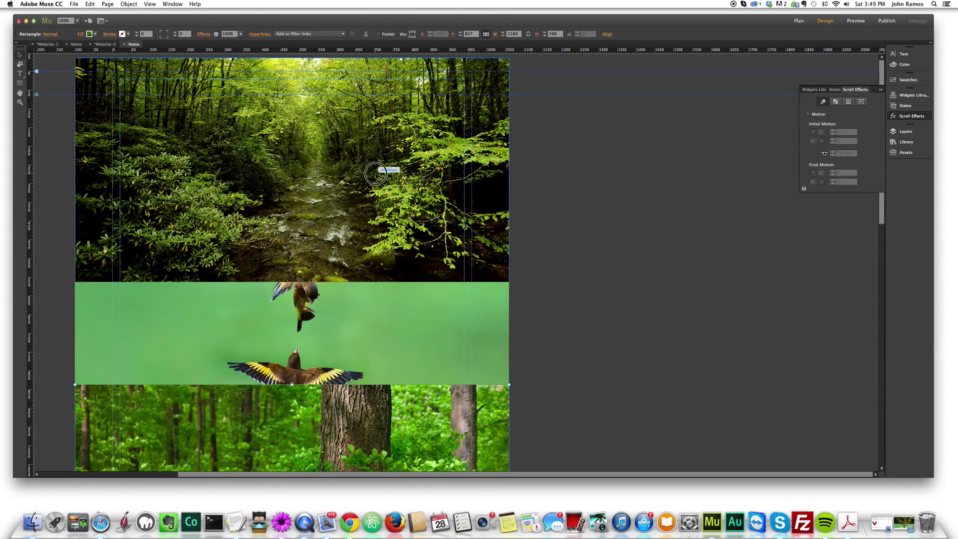
pyautogui.click(129, 34)
pyautogui.click(210, 44)
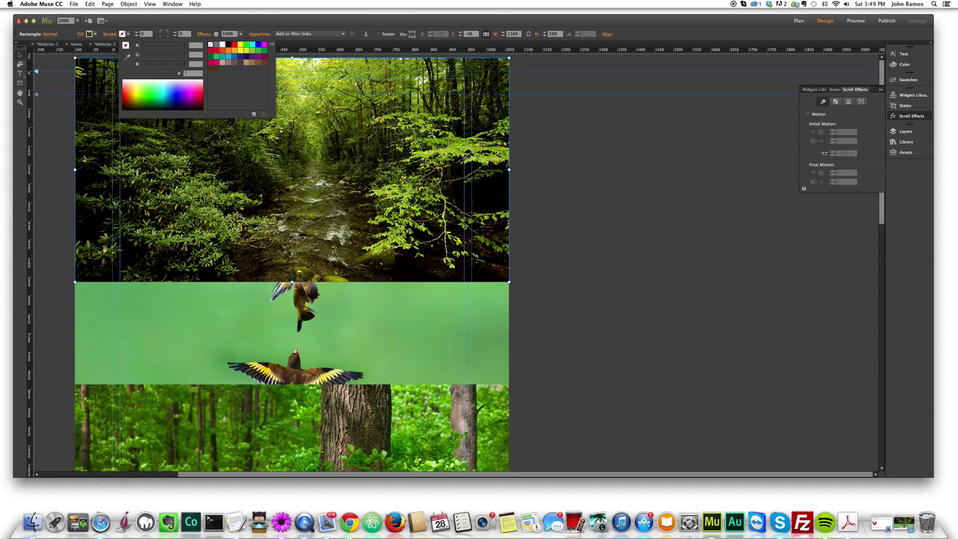
pyautogui.click(564, 185)
# Check the copied forest and hummingbird panels, ending with the lower forest copy selected.
pyautogui.scroll(-6, 562, 186)
pyautogui.scroll(-4, 553, 189)
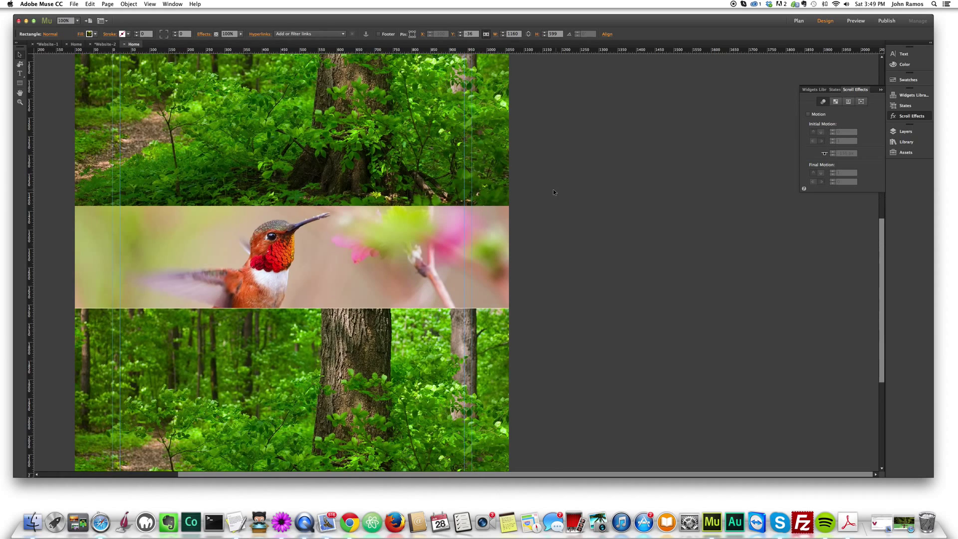
pyautogui.click(361, 319)
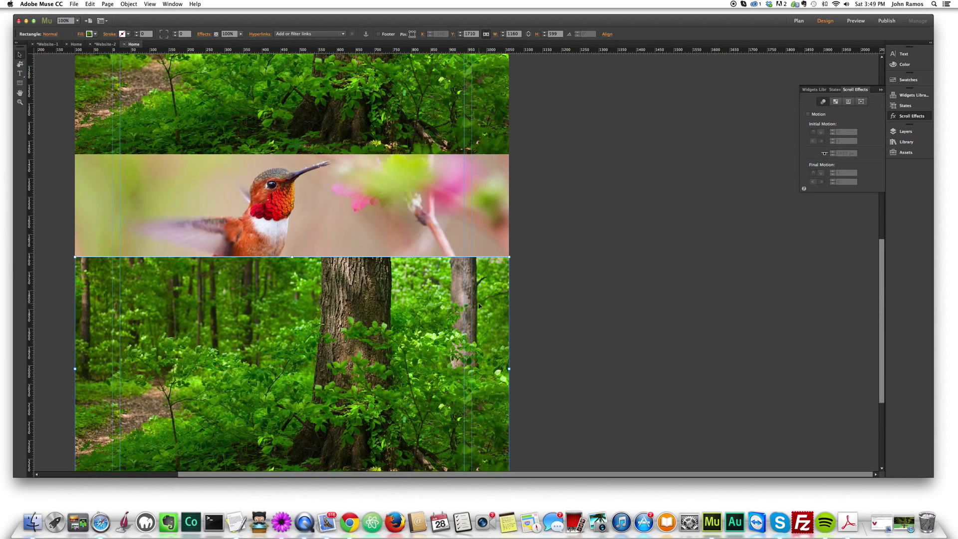
pyautogui.click(585, 280)
pyautogui.scroll(-4, 573, 279)
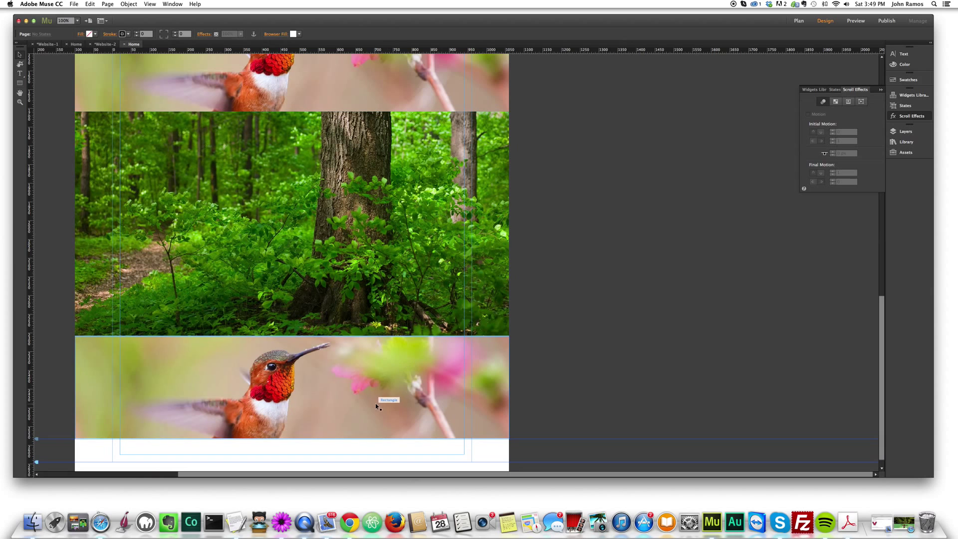
pyautogui.click(389, 385)
pyautogui.scroll(1, 529, 250)
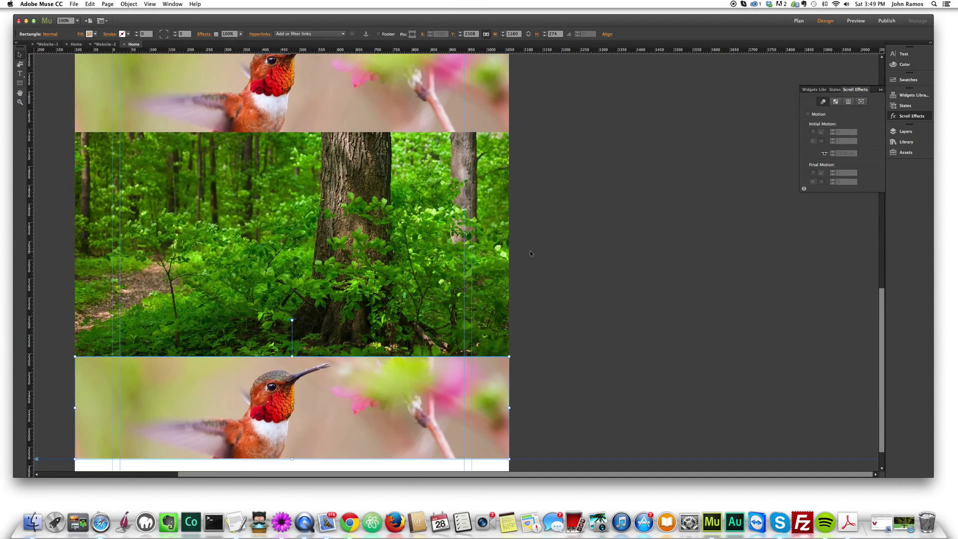
pyautogui.click(394, 203)
pyautogui.scroll(3, 394, 204)
pyautogui.scroll(-2, 569, 260)
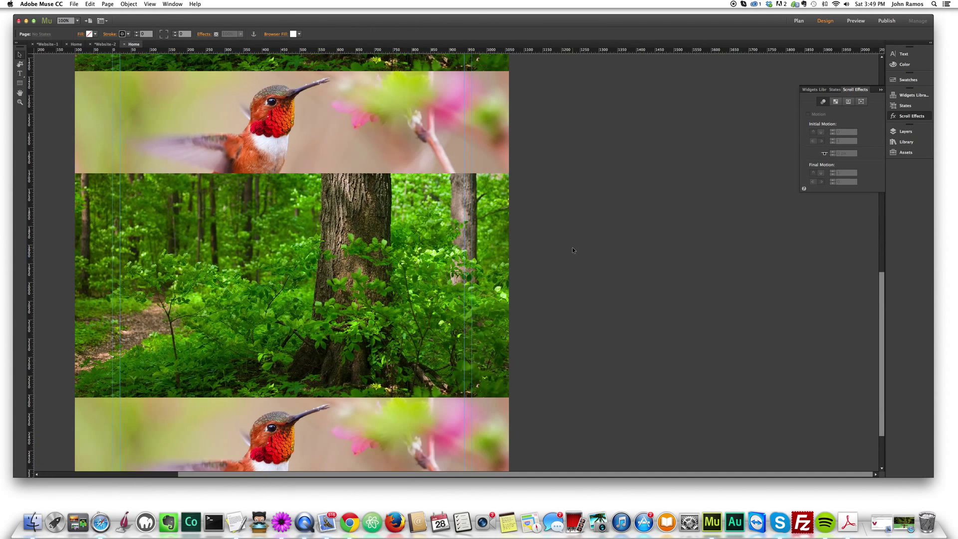
pyautogui.scroll(3, 573, 247)
pyautogui.click(344, 353)
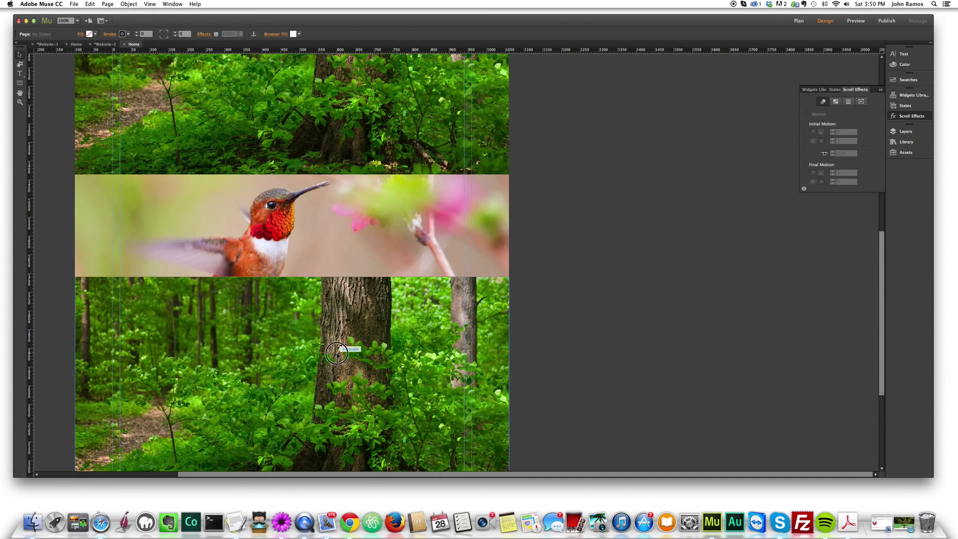
# Fill the lower forest copy with the beech_forest image.
pyautogui.click(80, 35)
pyautogui.click(156, 98)
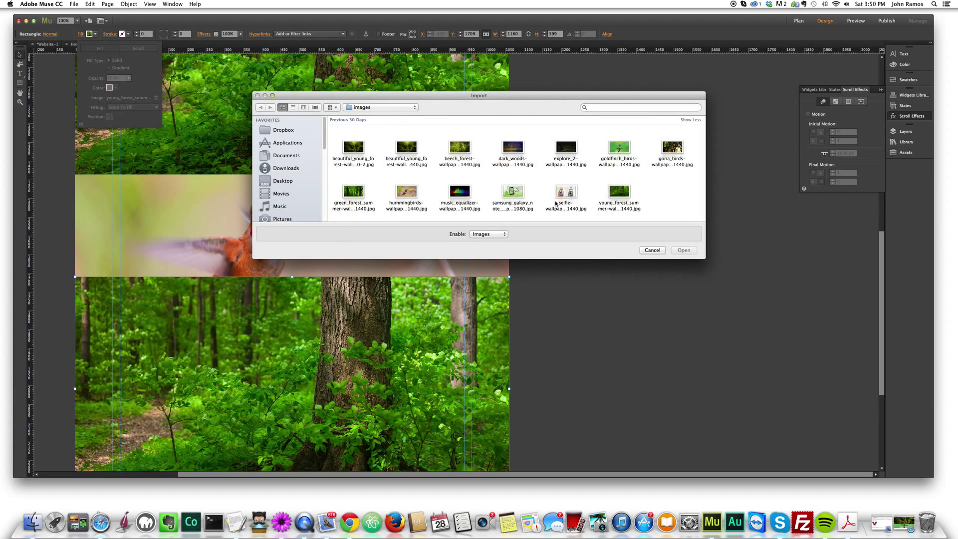
pyautogui.doubleClick(349, 194)
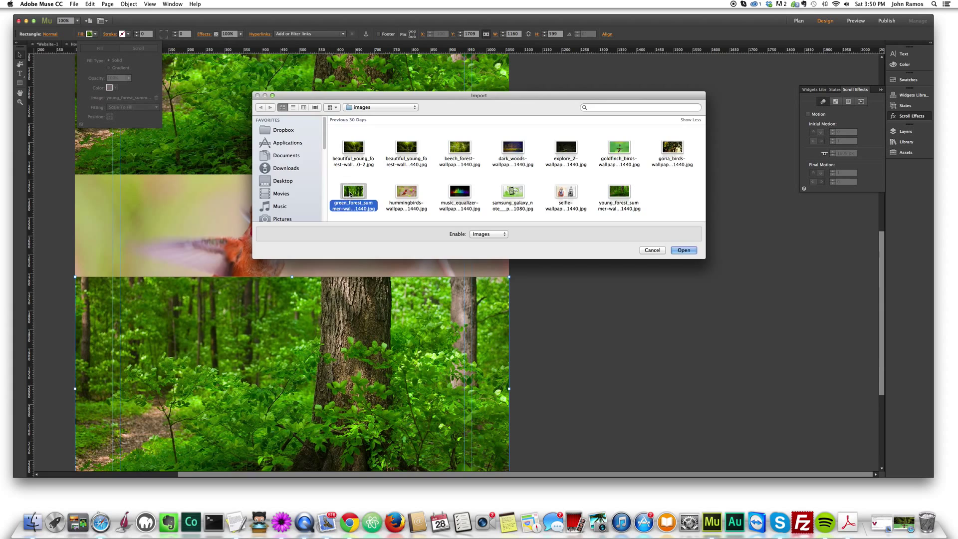
pyautogui.scroll(-2, 351, 212)
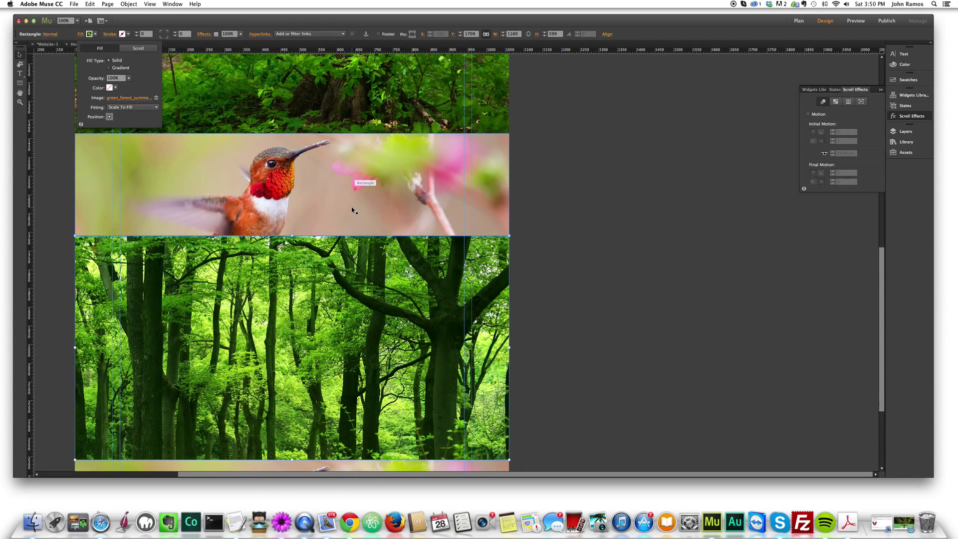
pyautogui.click(116, 98)
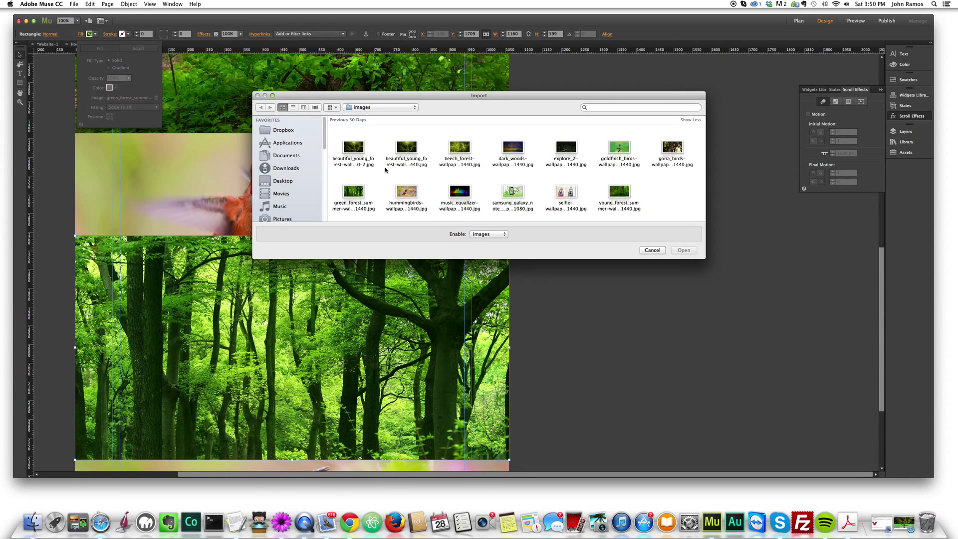
pyautogui.doubleClick(460, 146)
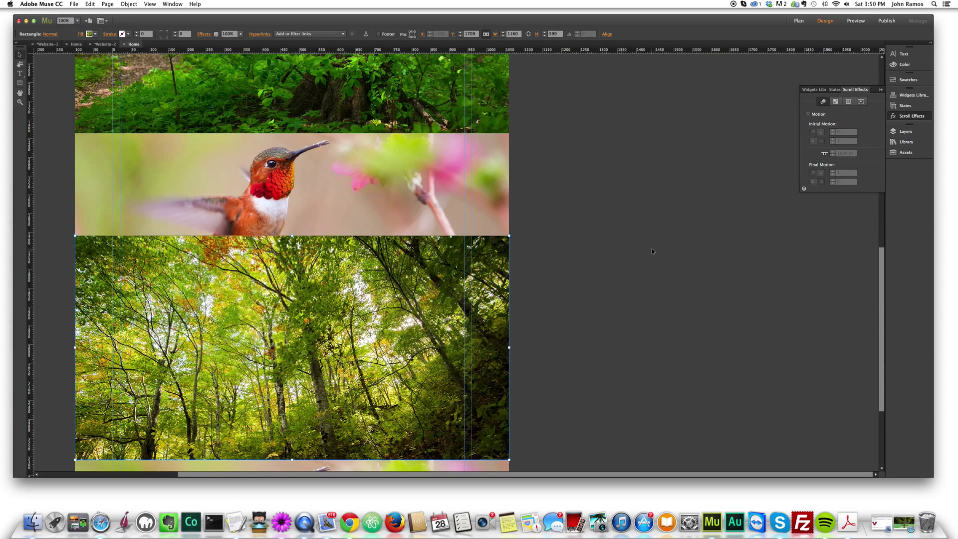
# Fill the lower hummingbird copy with the goria_birds perched-birds image.
pyautogui.scroll(-6, 332, 390)
pyautogui.click(333, 390)
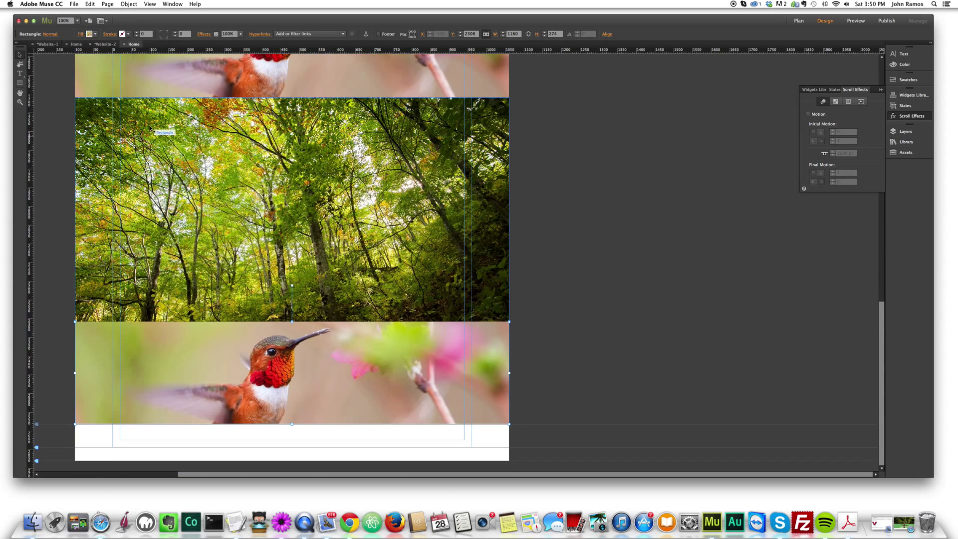
pyautogui.click(89, 34)
pyautogui.click(132, 98)
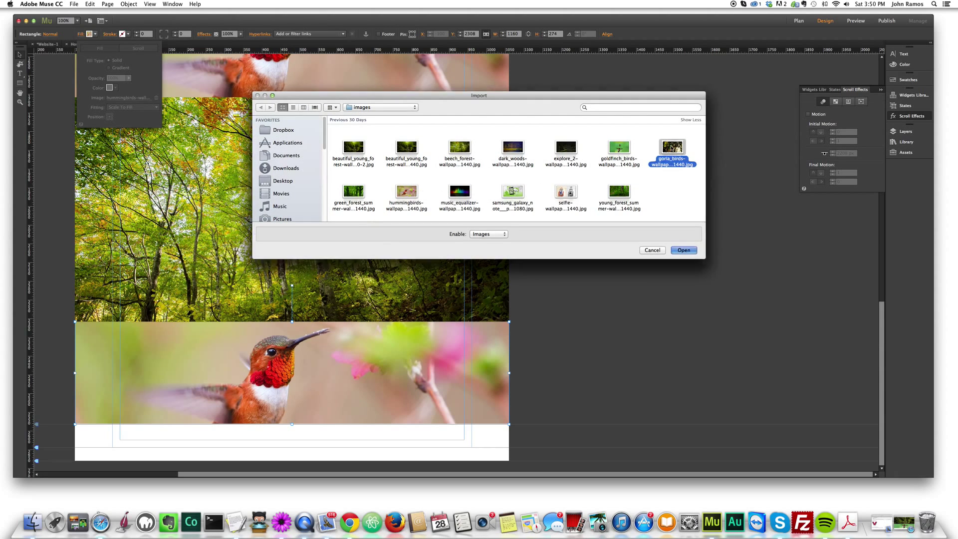
pyautogui.doubleClick(672, 147)
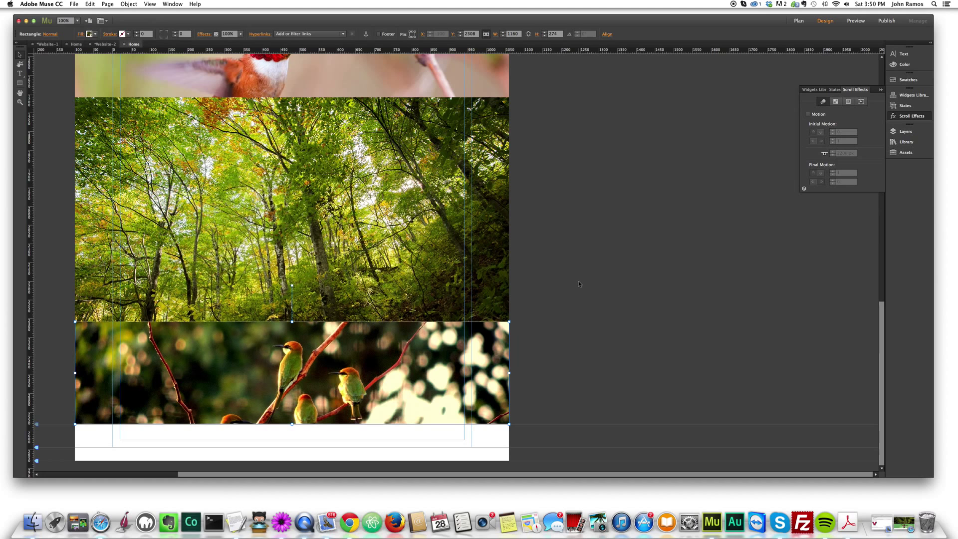
pyautogui.click(573, 225)
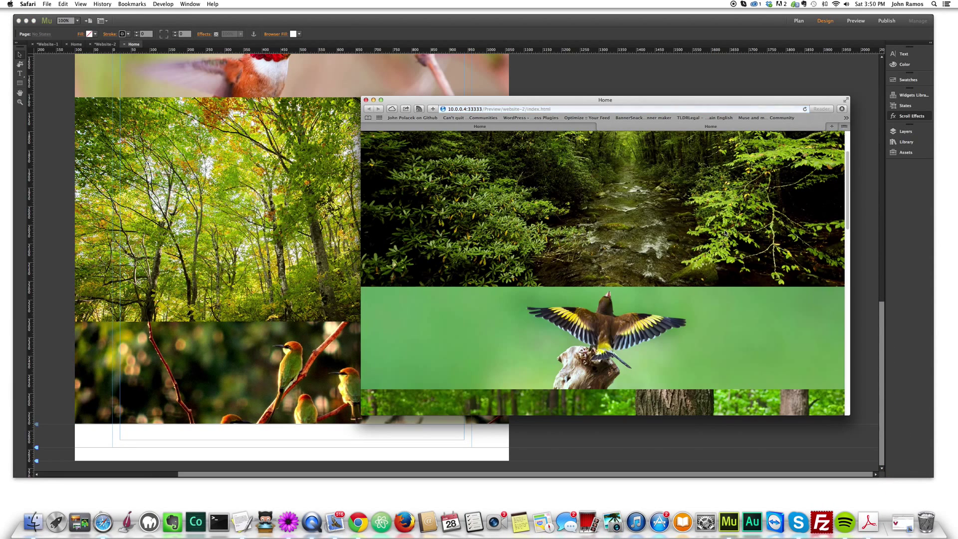
pyautogui.scroll(2, 726, 234)
pyautogui.scroll(-5, 729, 232)
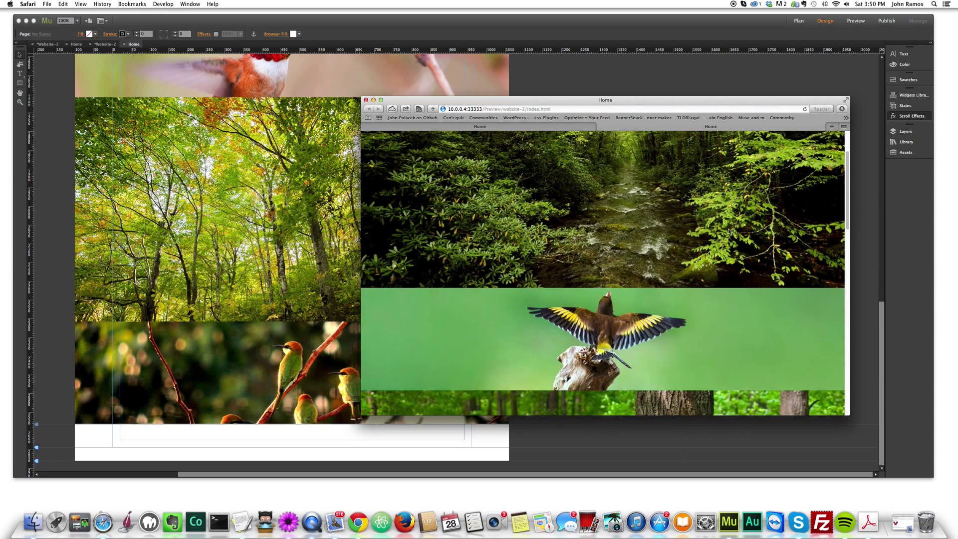
pyautogui.scroll(-4, 729, 231)
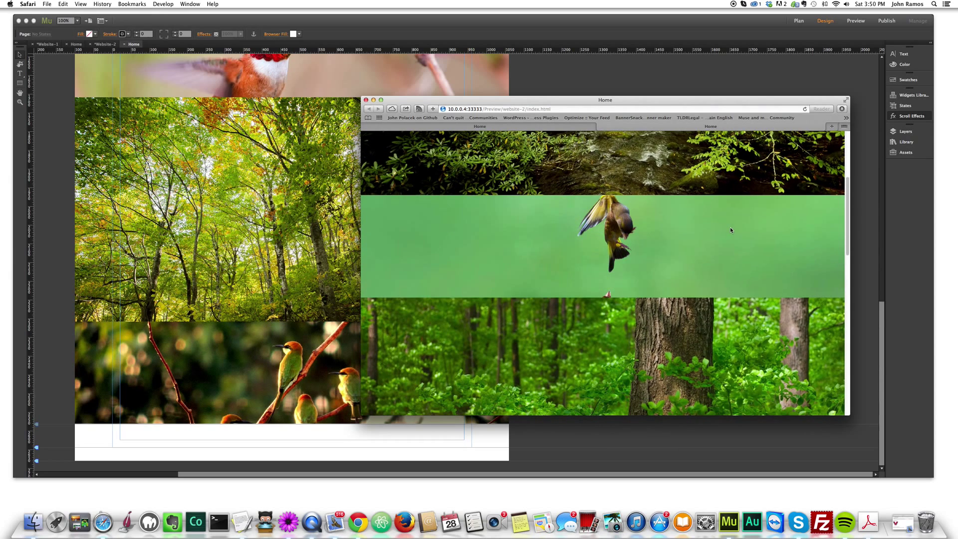
pyautogui.scroll(-2, 729, 228)
pyautogui.scroll(3, 730, 228)
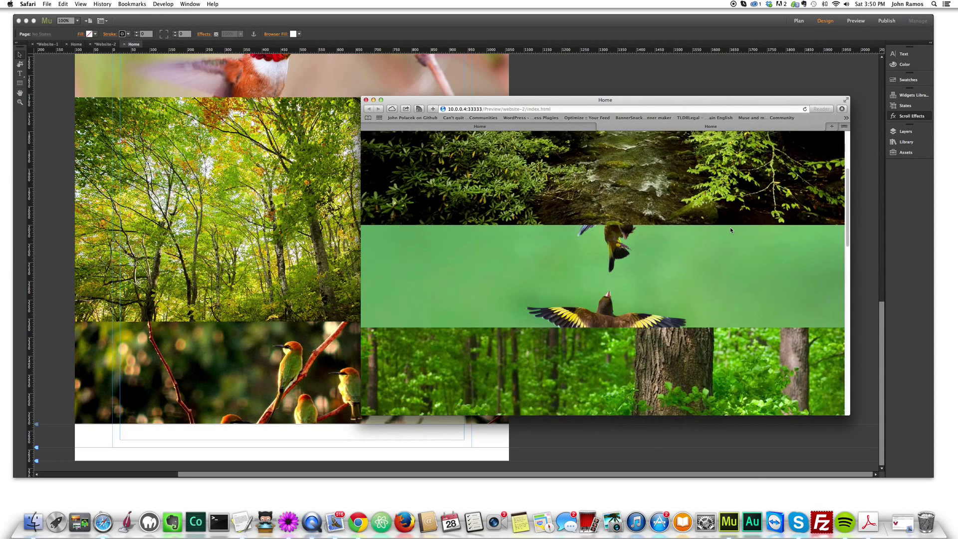
pyautogui.scroll(-3, 730, 229)
pyautogui.scroll(2, 731, 229)
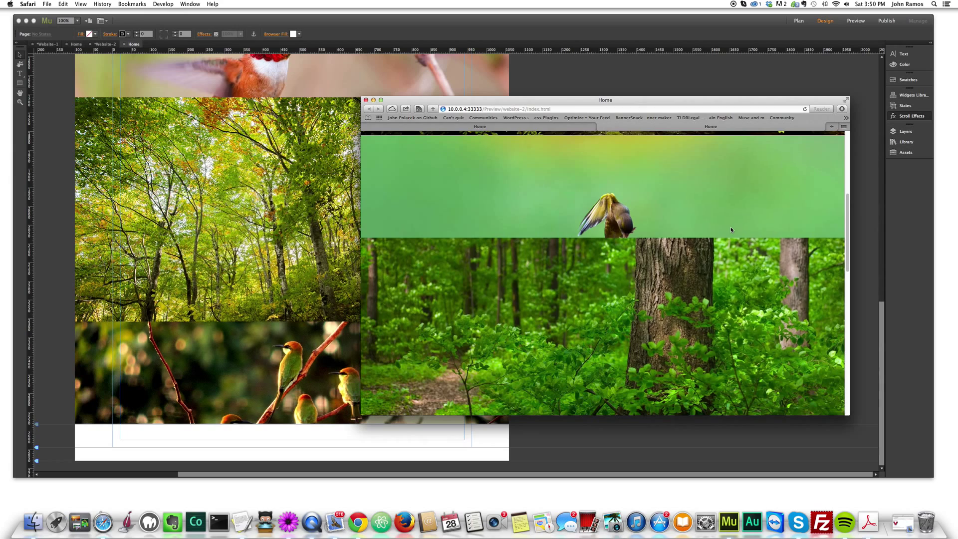
pyautogui.scroll(-8, 731, 229)
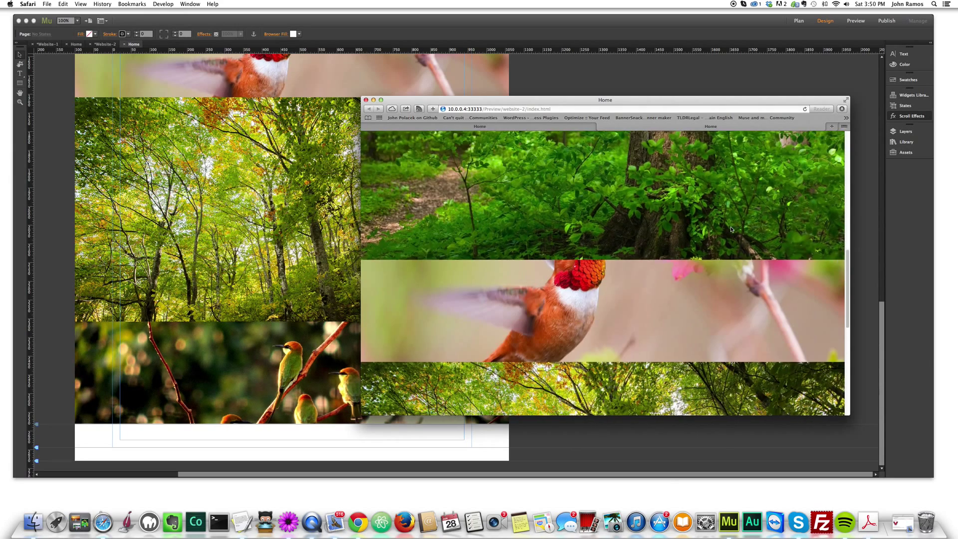
pyautogui.scroll(-4, 730, 229)
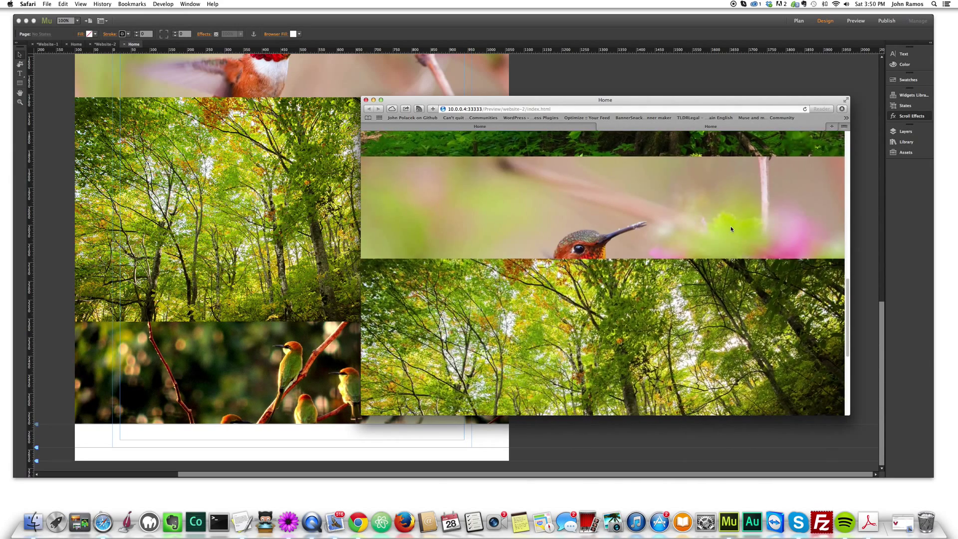
pyautogui.scroll(5, 731, 229)
pyautogui.scroll(-8, 731, 229)
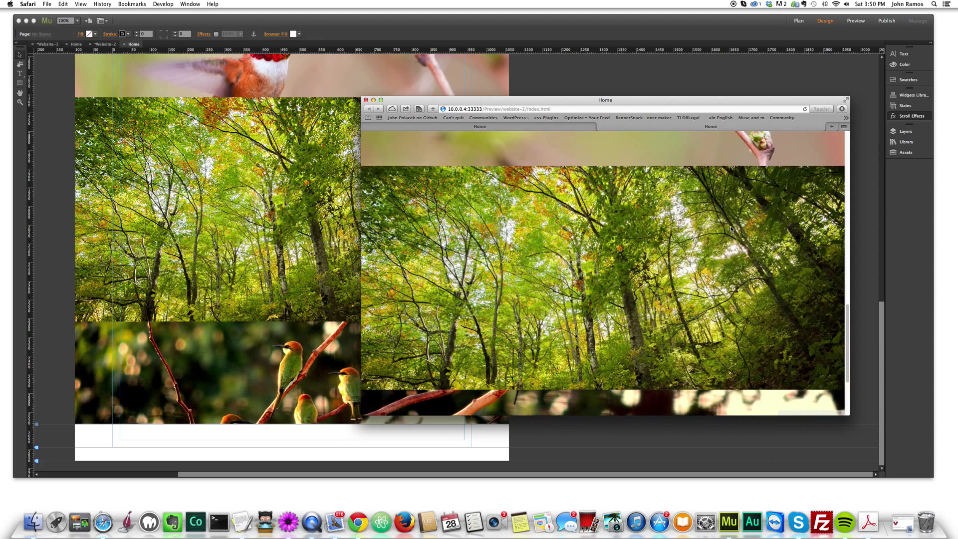
pyautogui.scroll(-3, 731, 229)
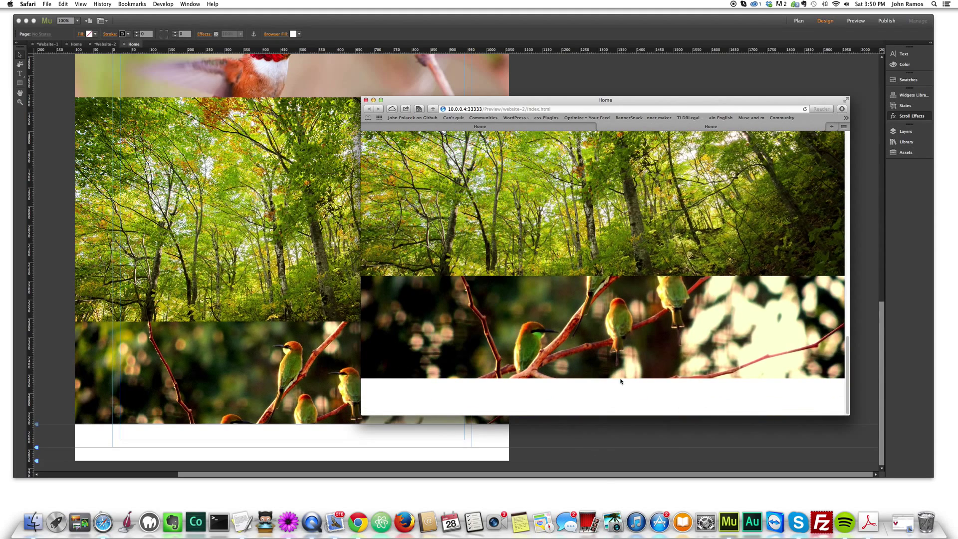
# Set the page's browser fill colour to black.
pyautogui.click(594, 438)
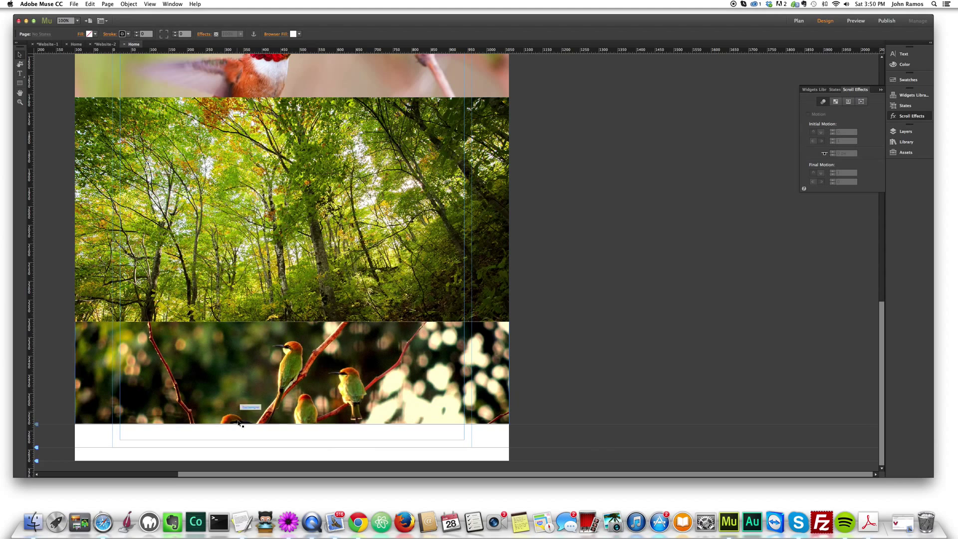
pyautogui.click(294, 34)
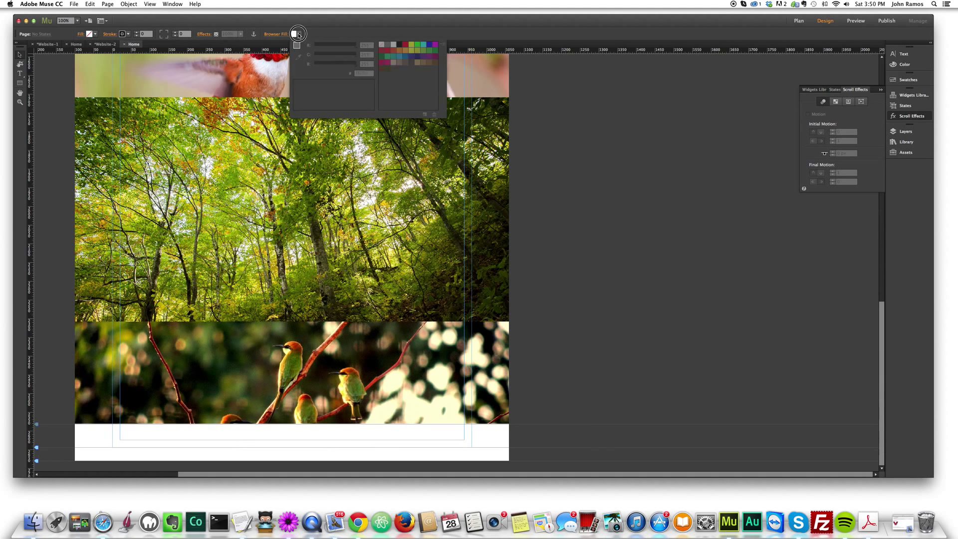
pyautogui.click(405, 45)
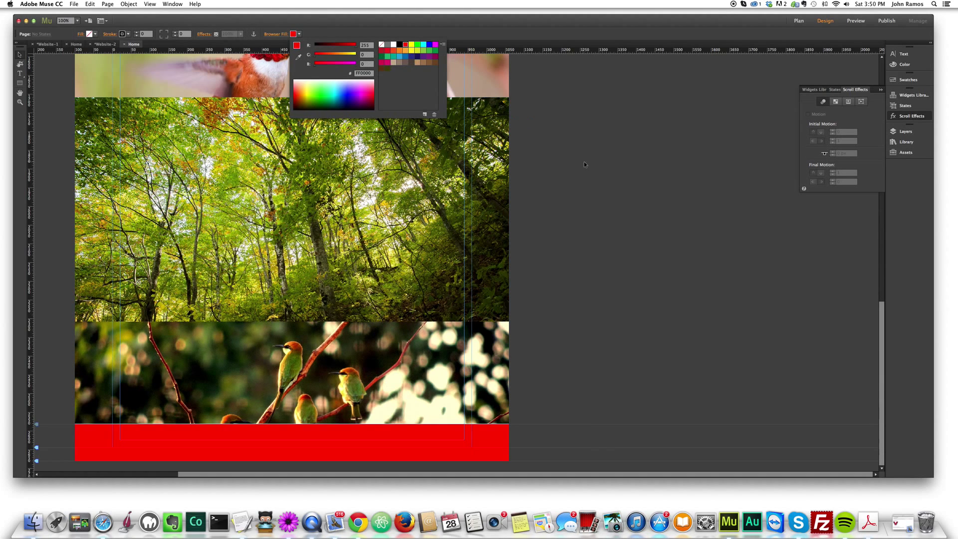
pyautogui.click(399, 44)
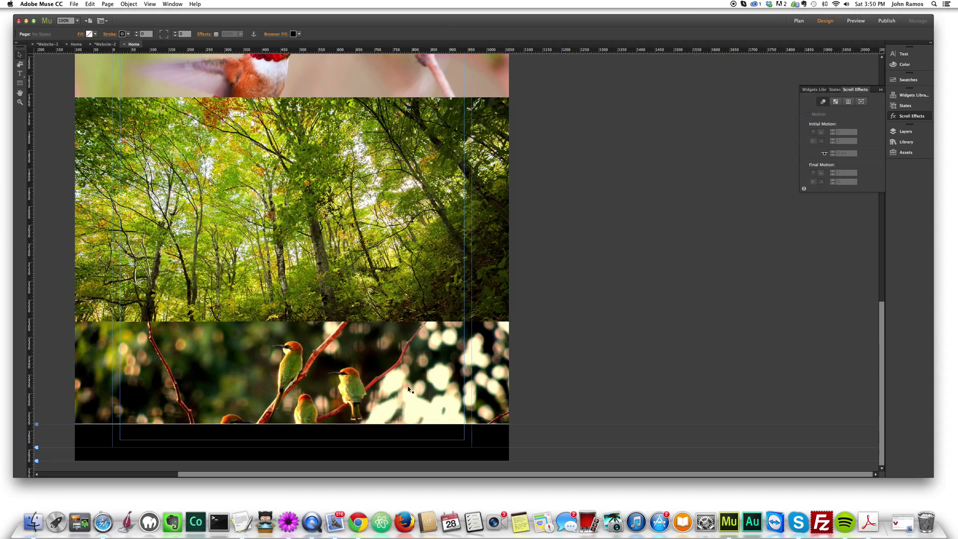
# Raise the bee-eater strip's bottom edge slightly.
pyautogui.click(302, 422)
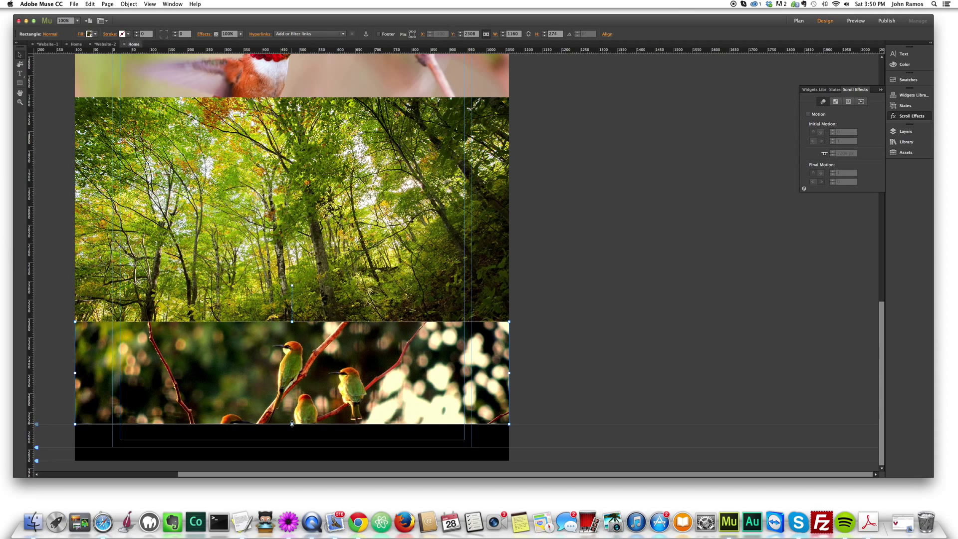
pyautogui.moveTo(292, 423); pyautogui.dragTo(292, 422)
pyautogui.click(562, 385)
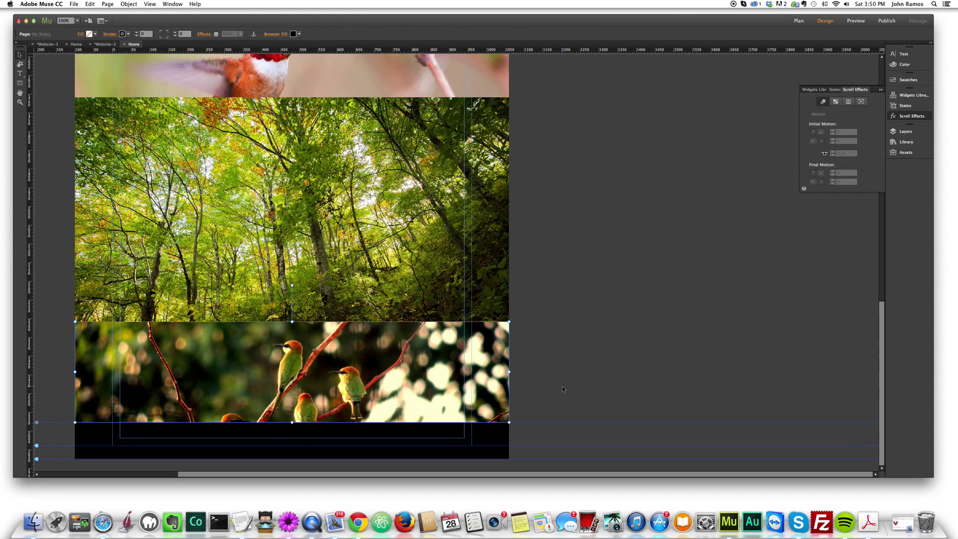
pyautogui.click(415, 397)
# Preview the page in Safari and scroll through it to check the black bottom.
pyautogui.press('super+shift+e')
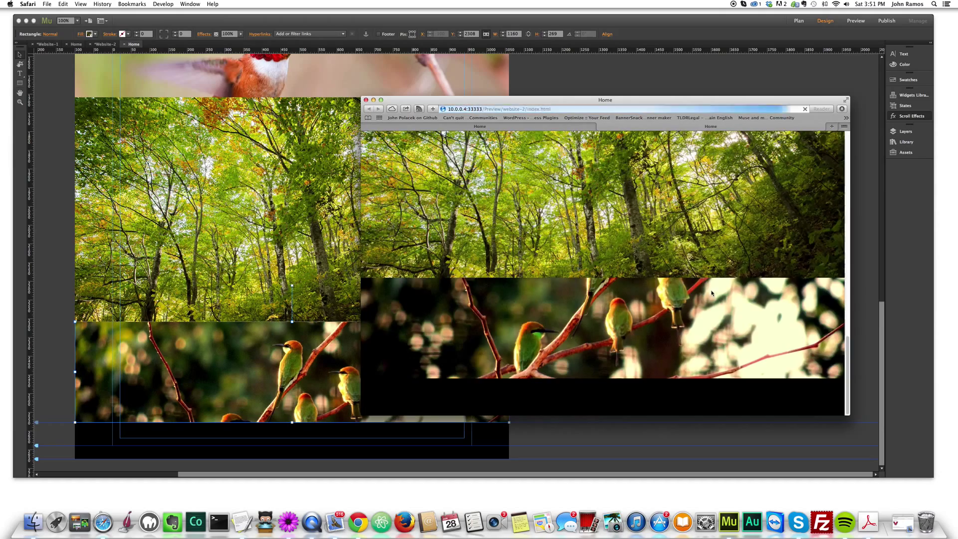
pyautogui.scroll(15, 708, 283)
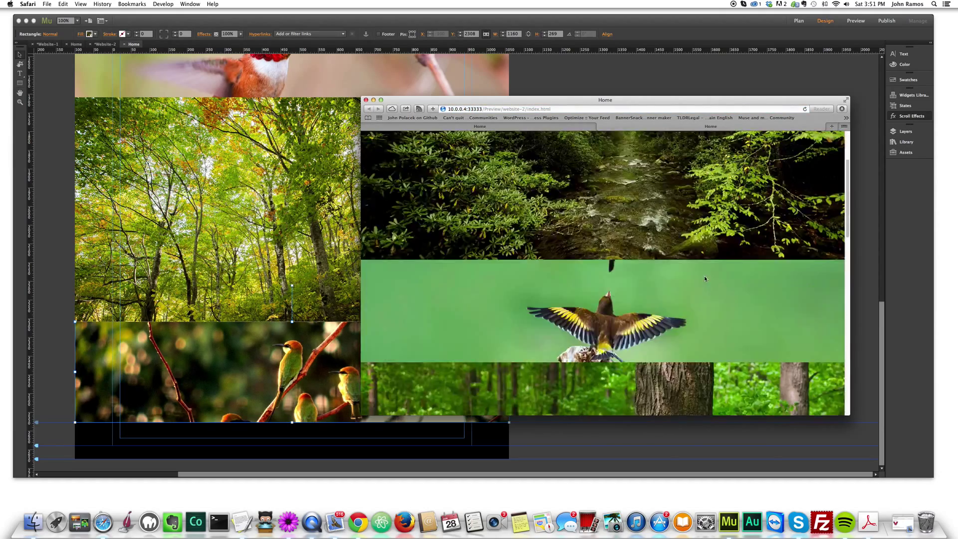
pyautogui.scroll(-15, 704, 278)
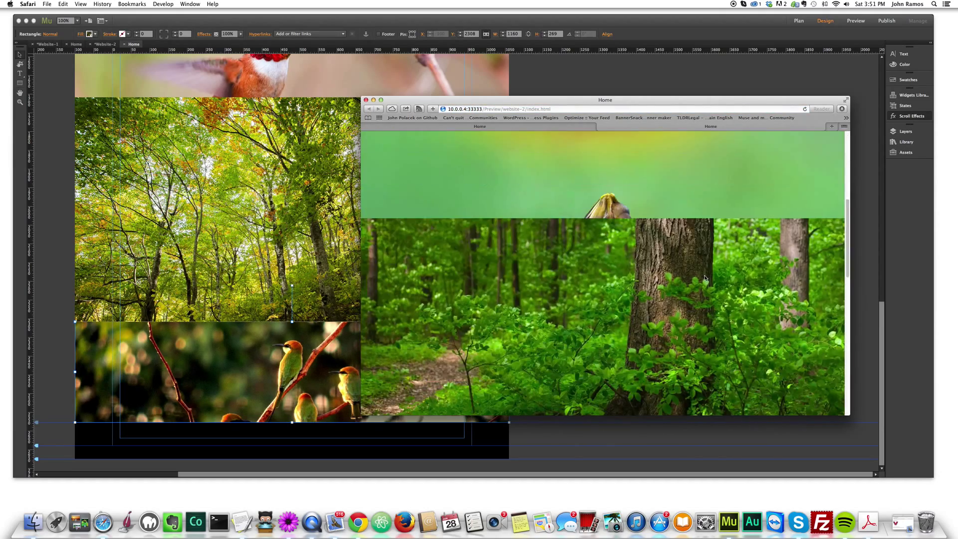
pyautogui.scroll(5, 722, 268)
pyautogui.scroll(-6, 722, 267)
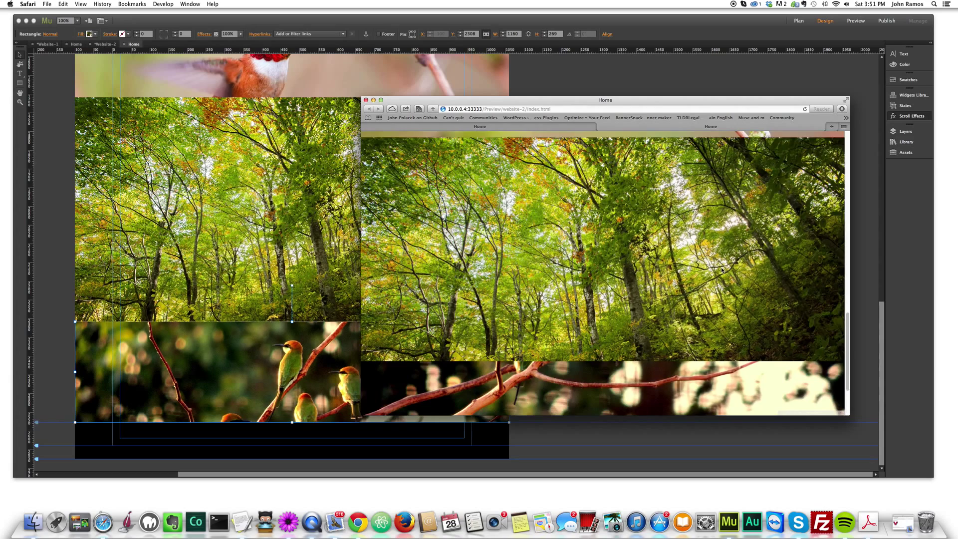
pyautogui.scroll(5, 721, 267)
pyautogui.scroll(10, 719, 268)
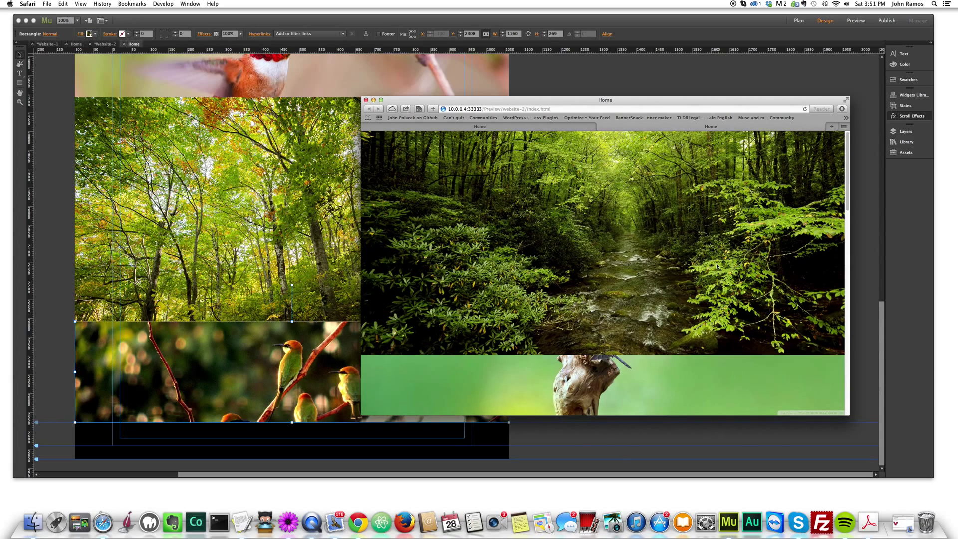
# Enable scroll Motion on the green bird panel's background image fill.
pyautogui.click(585, 83)
pyautogui.scroll(5, 571, 106)
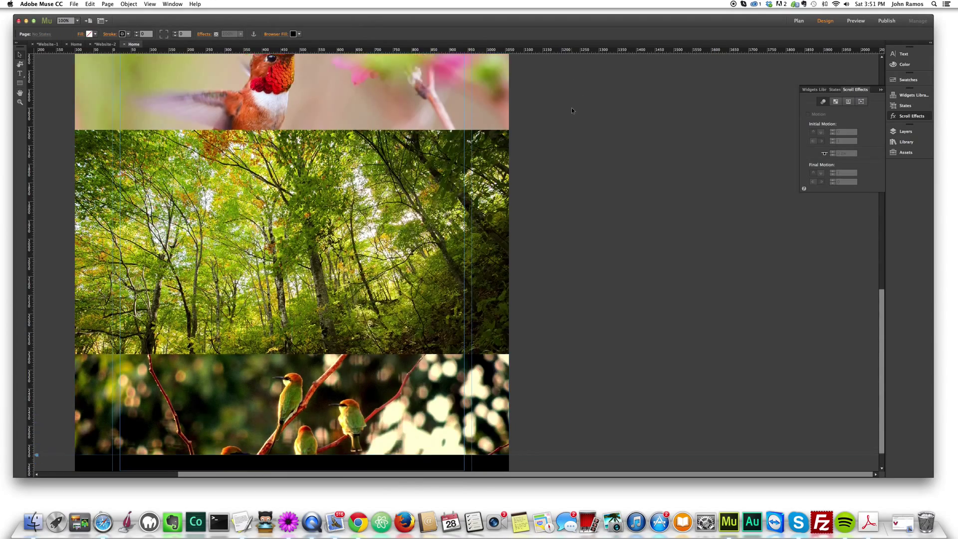
pyautogui.scroll(10, 554, 134)
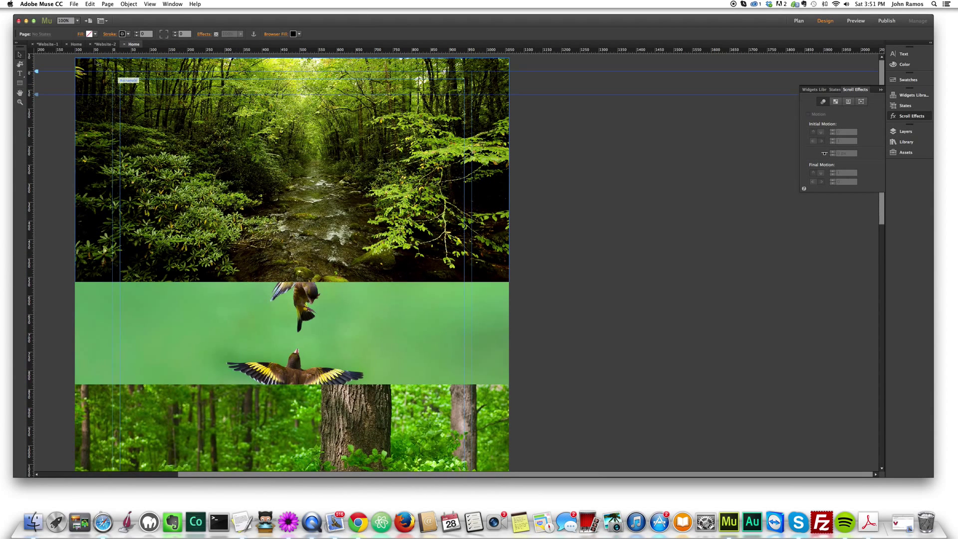
pyautogui.click(82, 36)
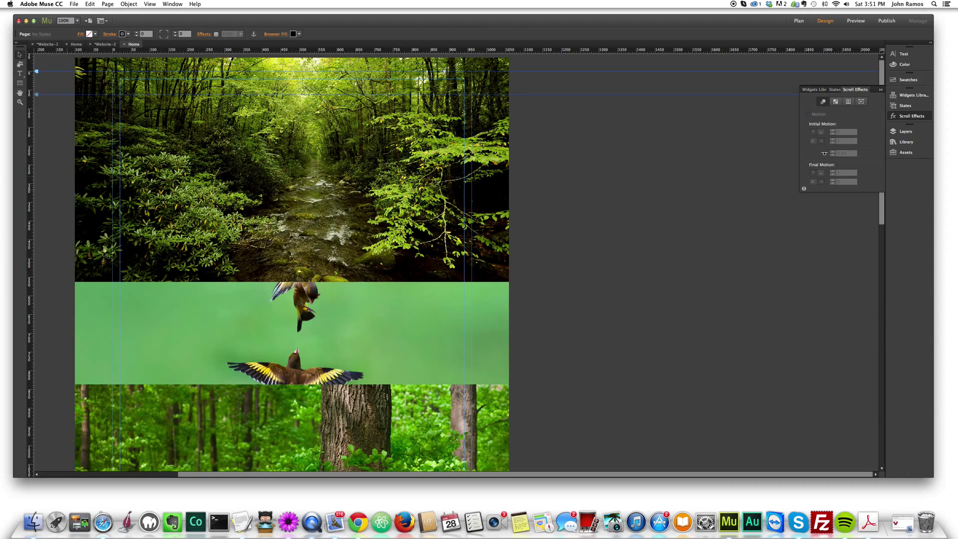
pyautogui.click(163, 324)
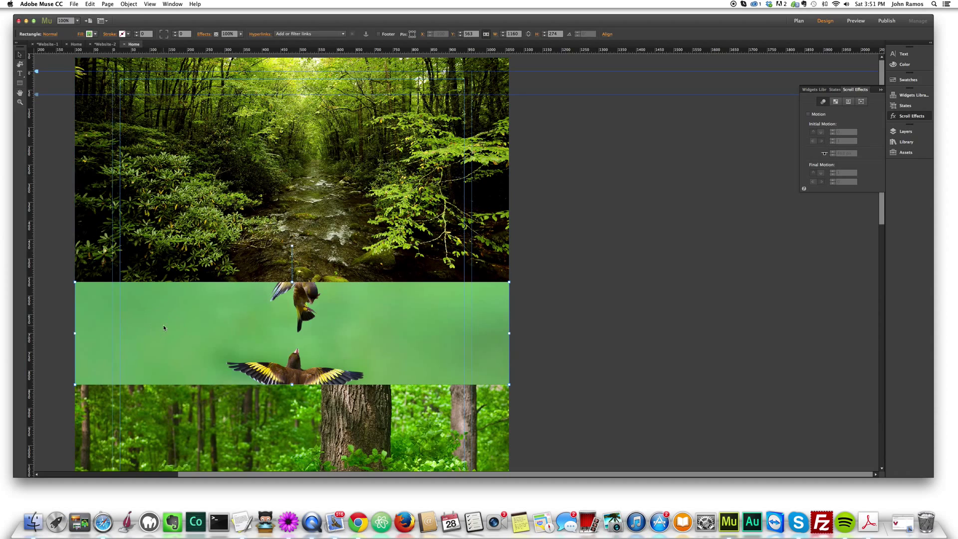
pyautogui.click(89, 33)
pyautogui.click(93, 59)
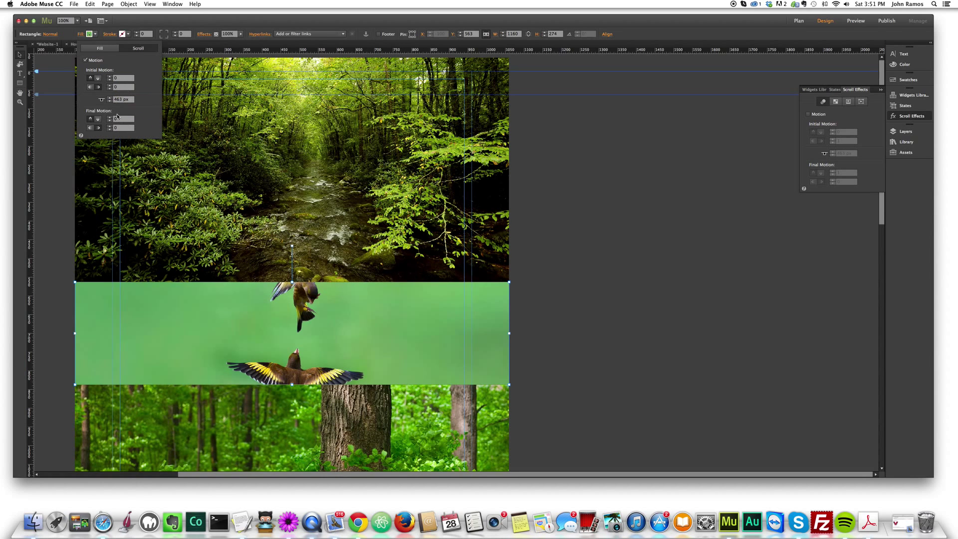
pyautogui.click(652, 314)
pyautogui.click(540, 318)
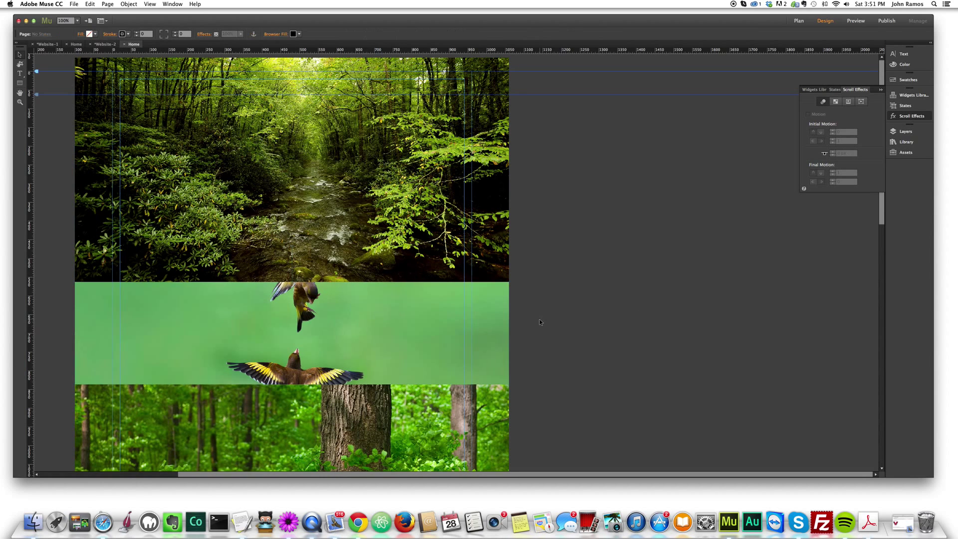
pyautogui.scroll(-5, 559, 302)
pyautogui.scroll(-15, 559, 303)
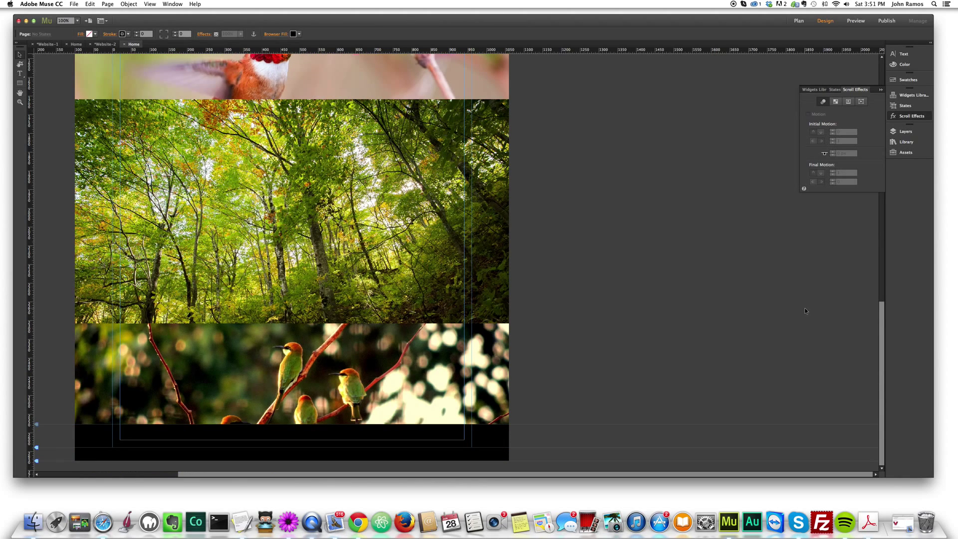
pyautogui.scroll(14, 804, 308)
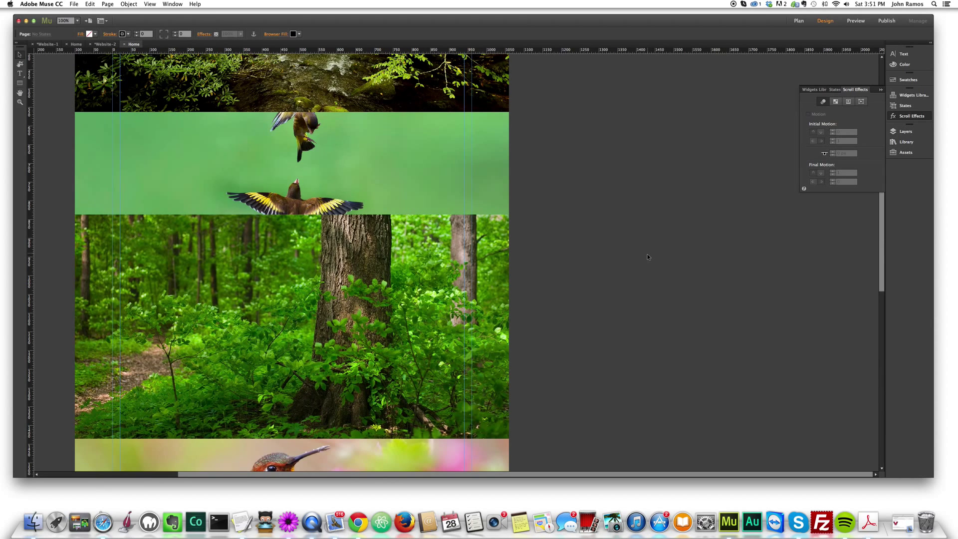
pyautogui.scroll(5, 648, 253)
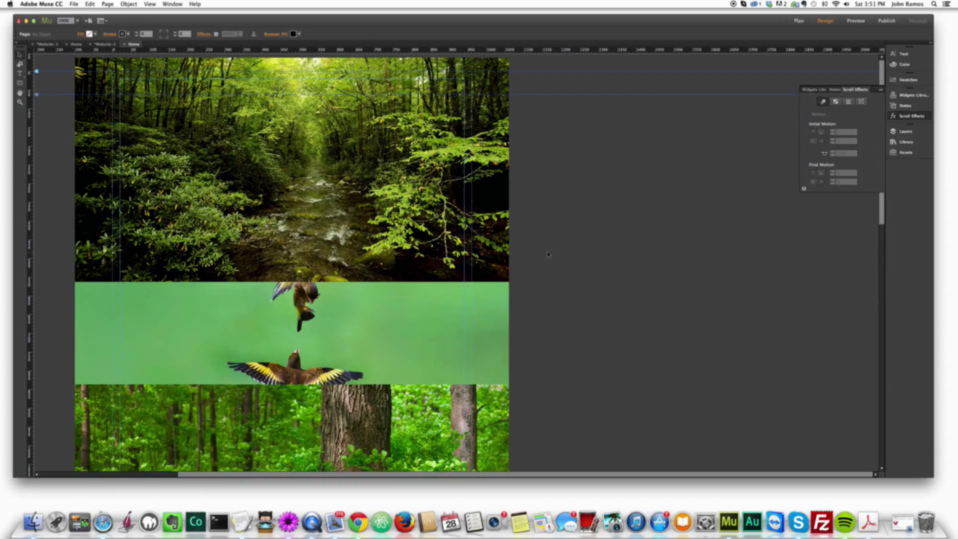